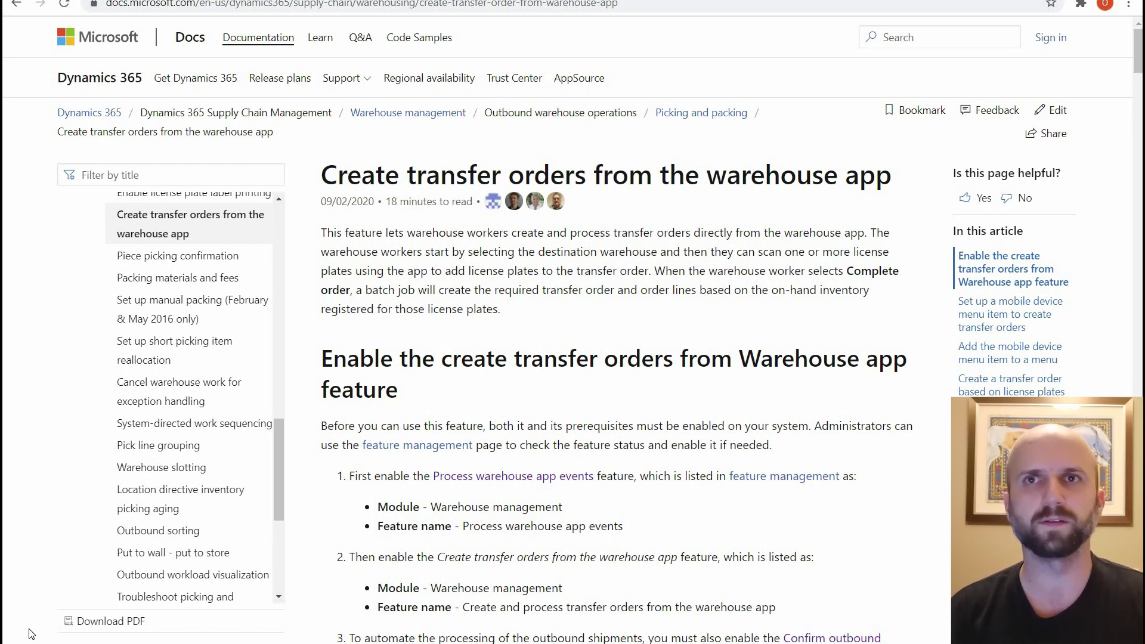
Switch to the Feature management page listing the three enabled warehouse app features
key(ctrl+Tab)
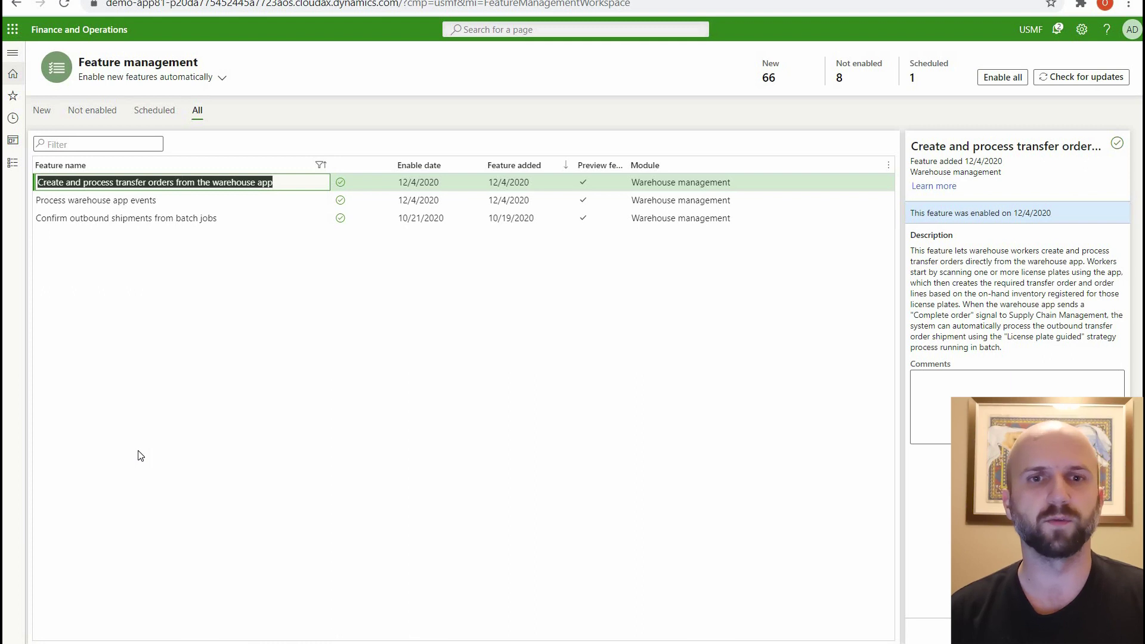
Review the Process warehouse app events and Confirm outbound shipments features, then return to the Docs article
key(Down)
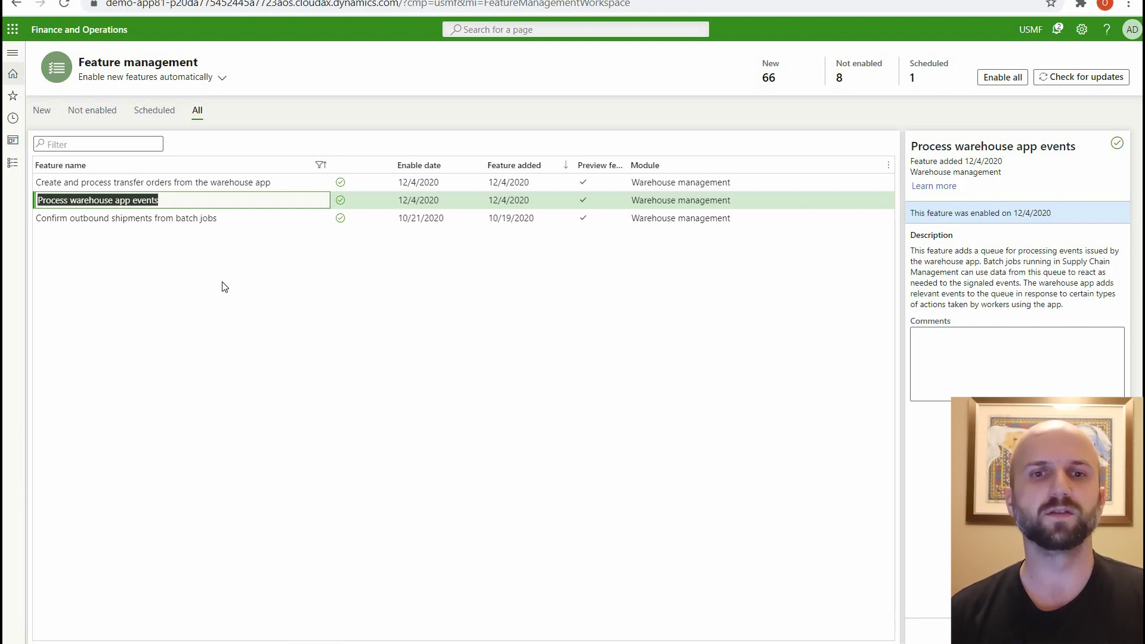
click(211, 219)
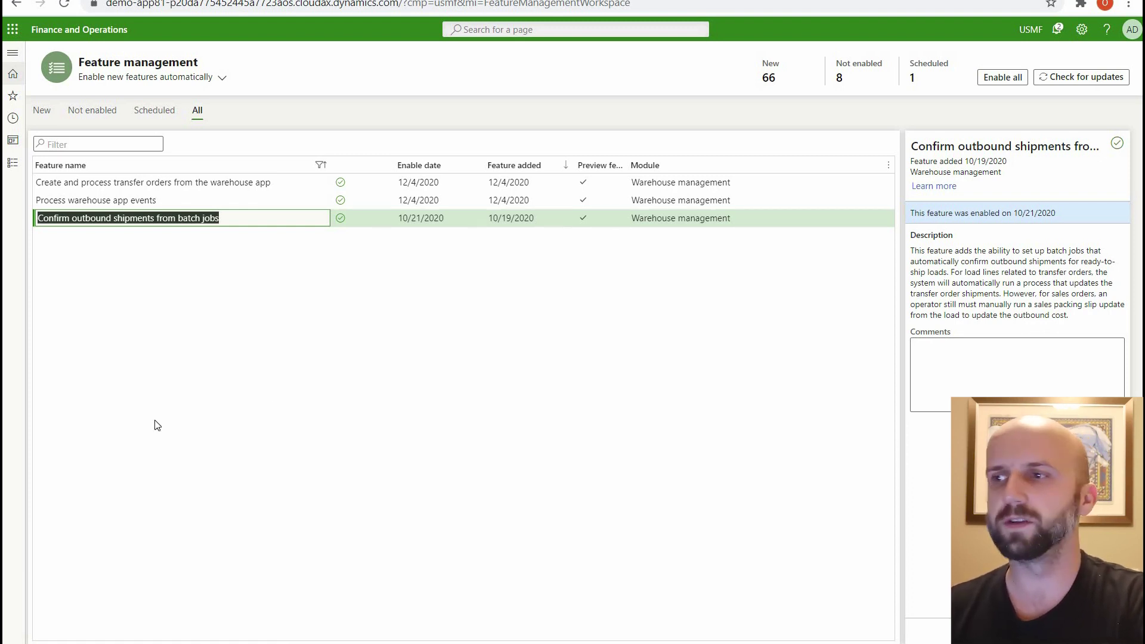
key(ctrl+Tab)
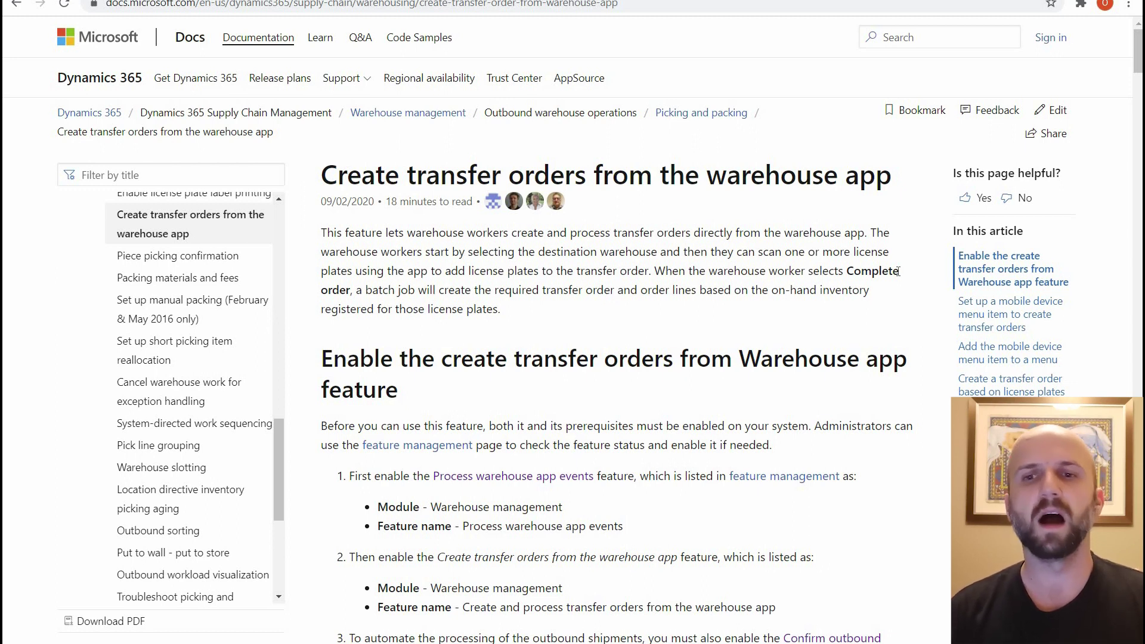
Scroll the article down to the example scenario for creating the 'Create TO' menu item
scroll(672, 394, down, 8)
scroll(672, 394, down, 20)
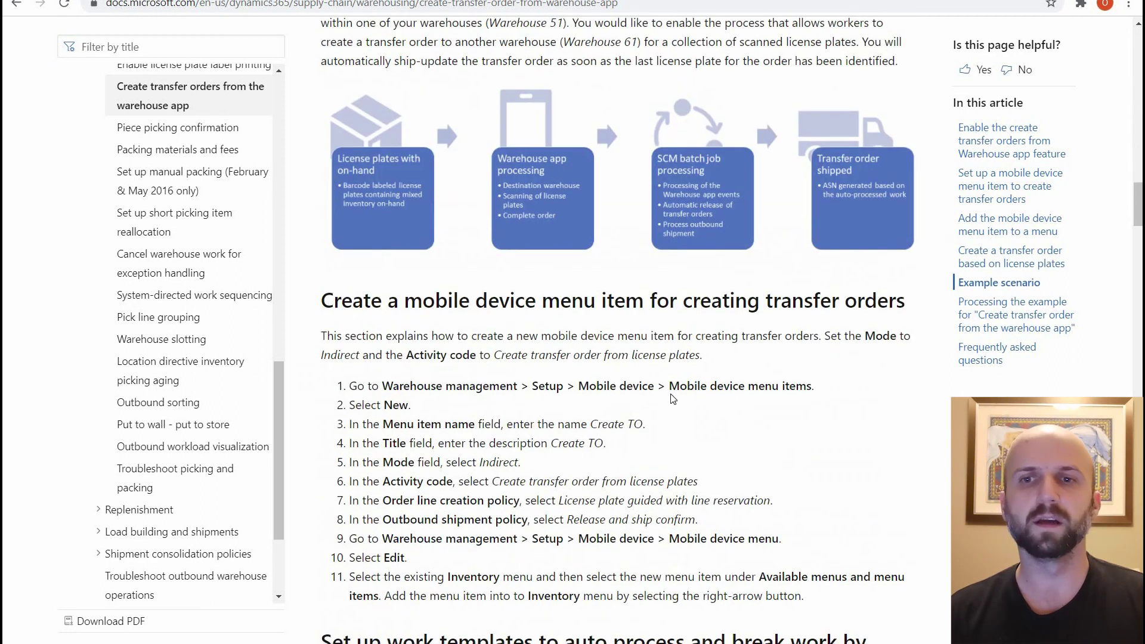
scroll(671, 398, down, 10)
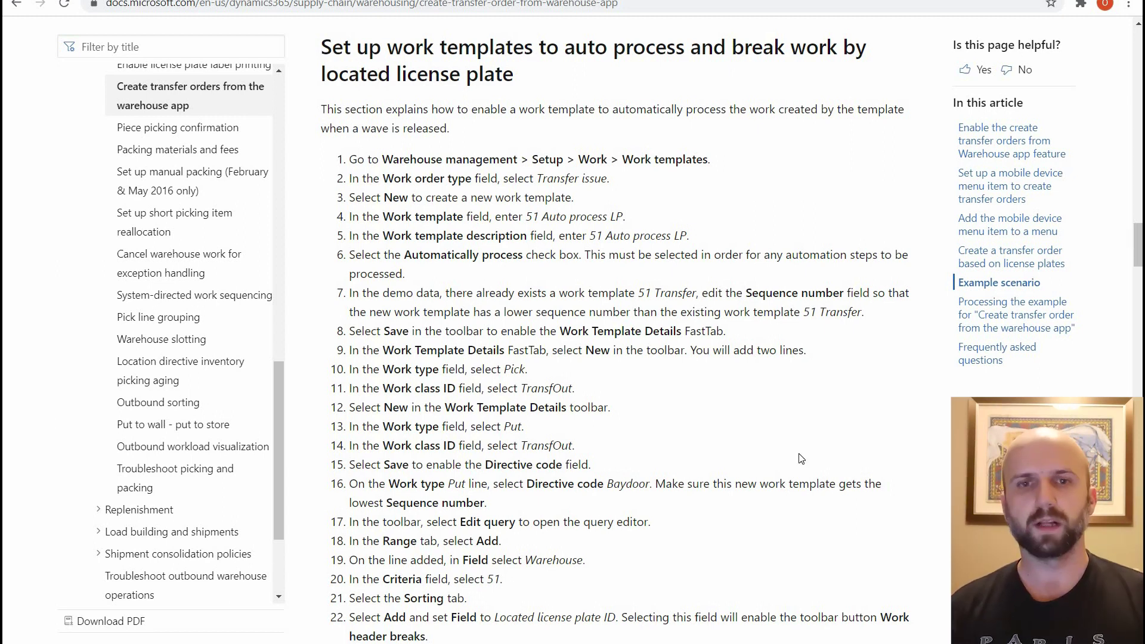
Launch the Dynamics 365 Warehousing app and sign in with the user ID and password
key(super)
text(ware)
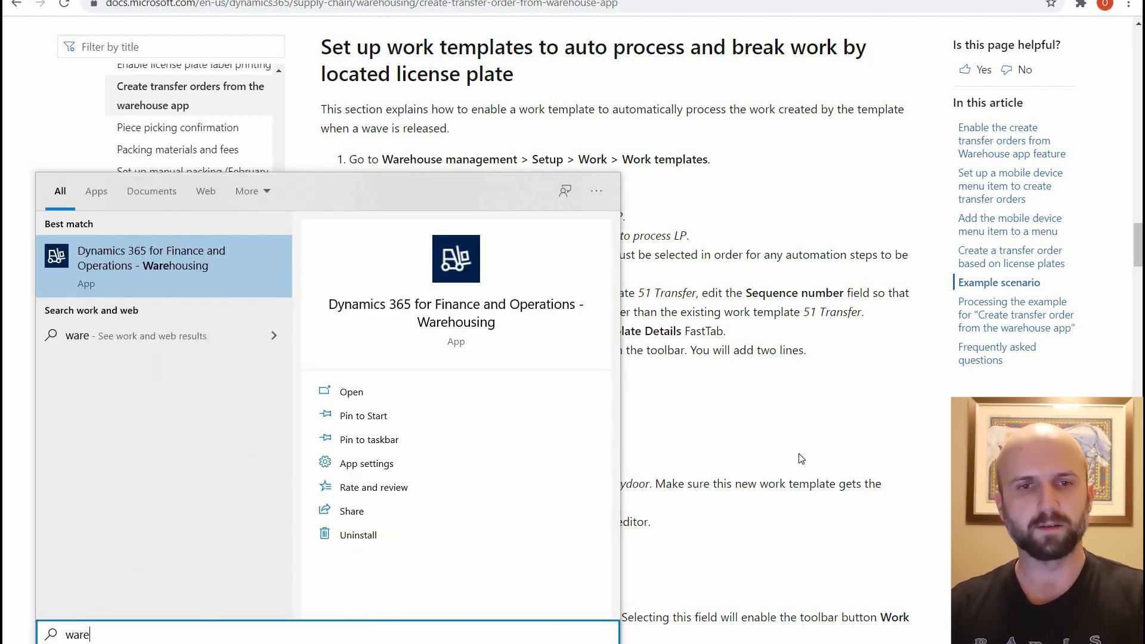
key(Return)
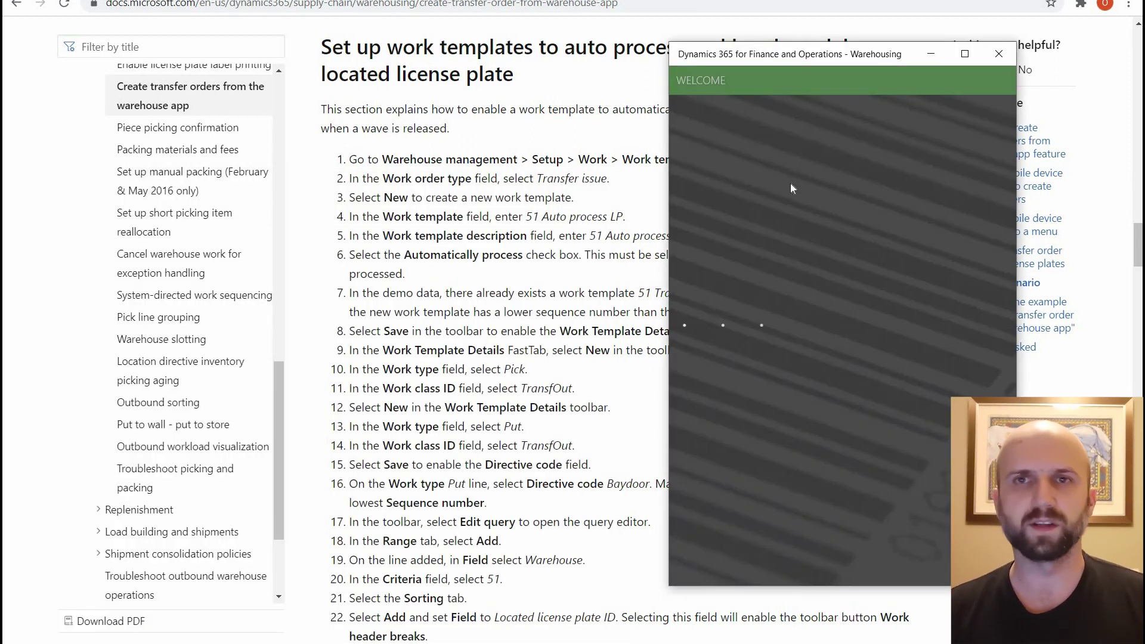
click(848, 346)
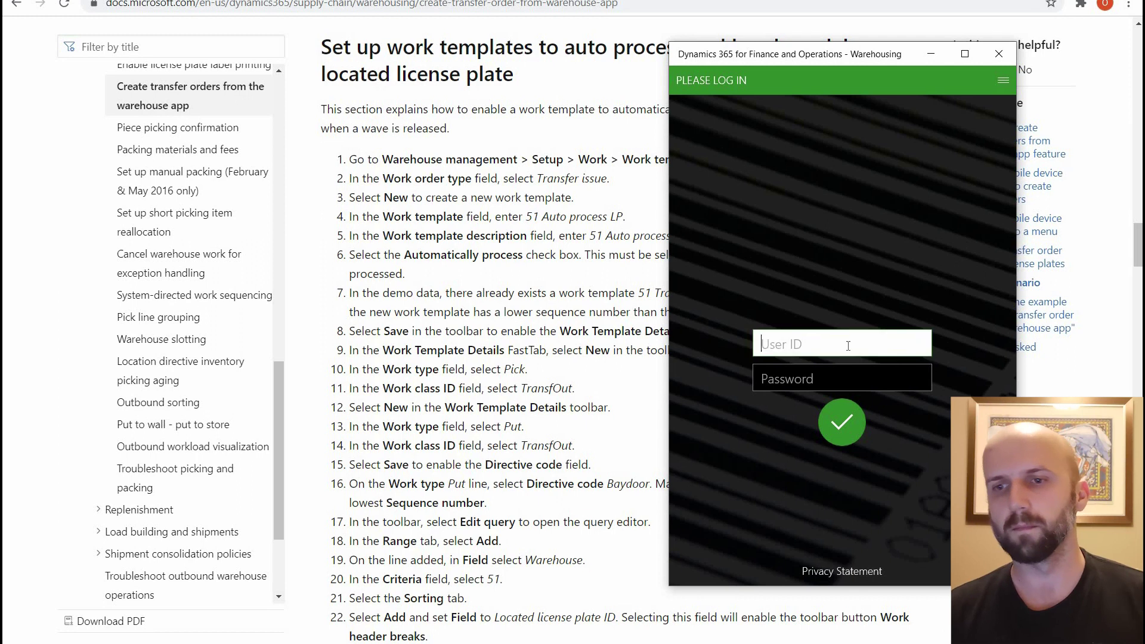
text(ok)
key(Tab)
text(11)
key(Return)
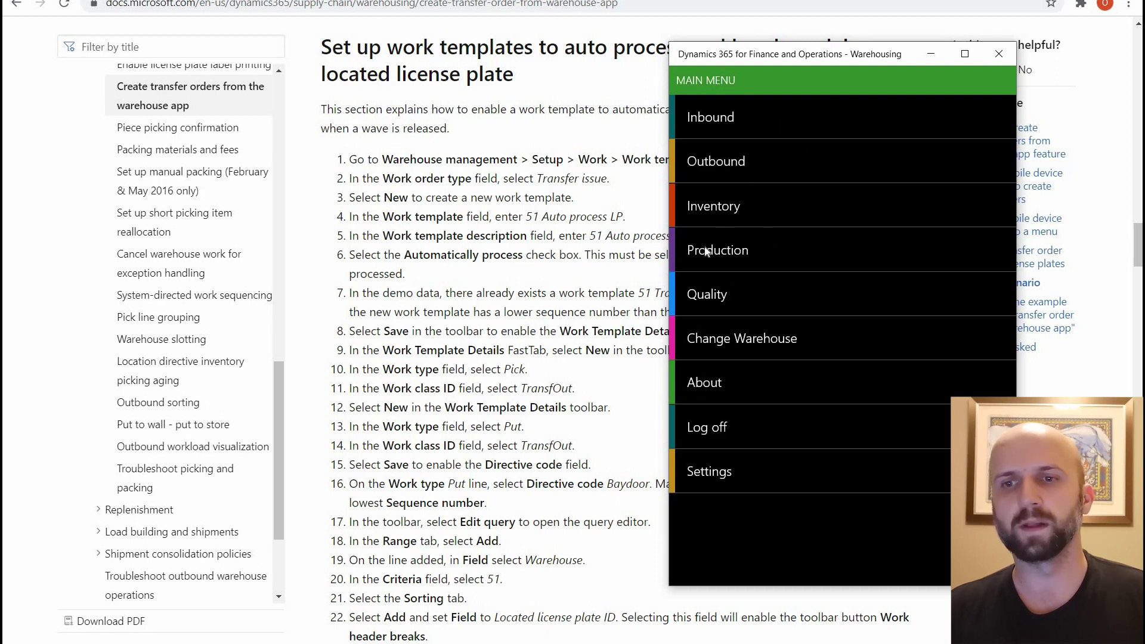
Start a transfer order under Inventory > Create TO with destination warehouse 61
click(746, 205)
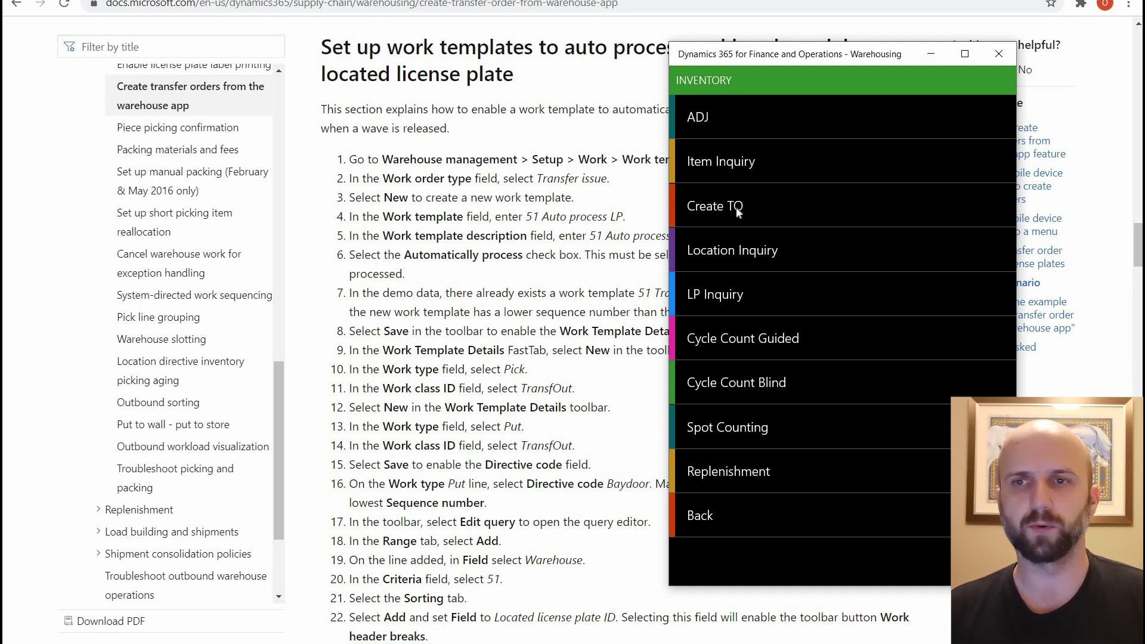
click(738, 209)
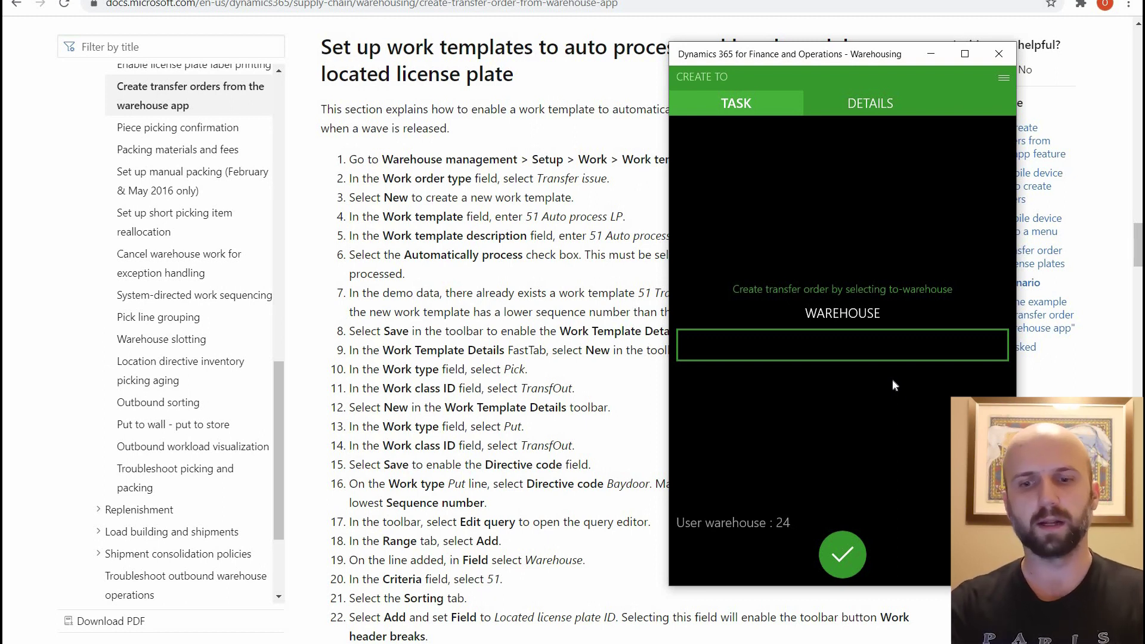
text(61)
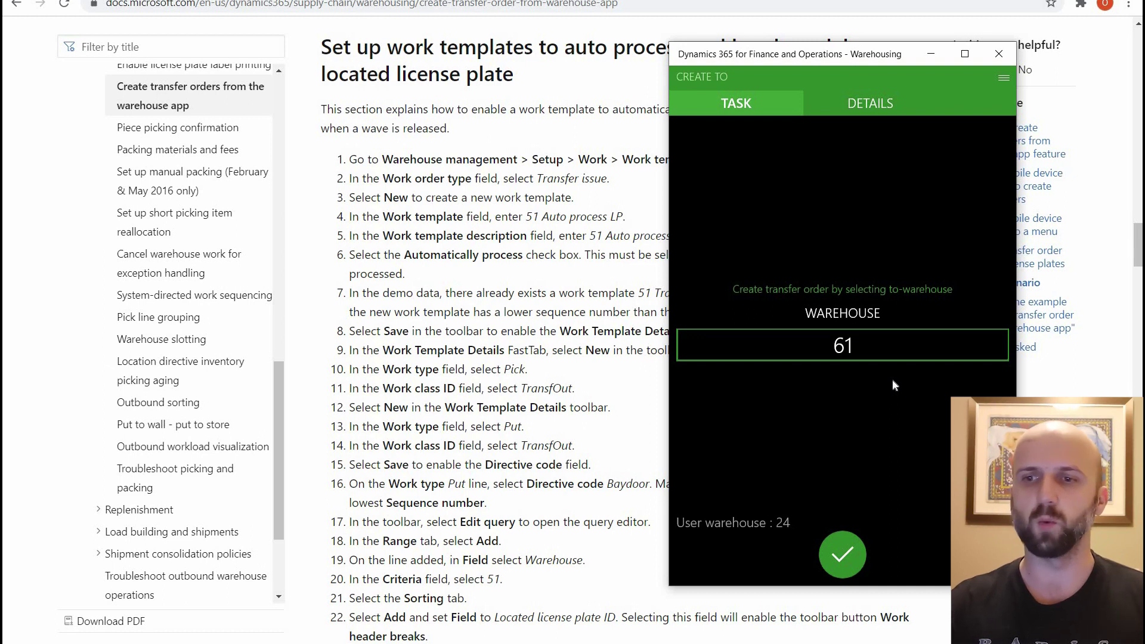
key(Return)
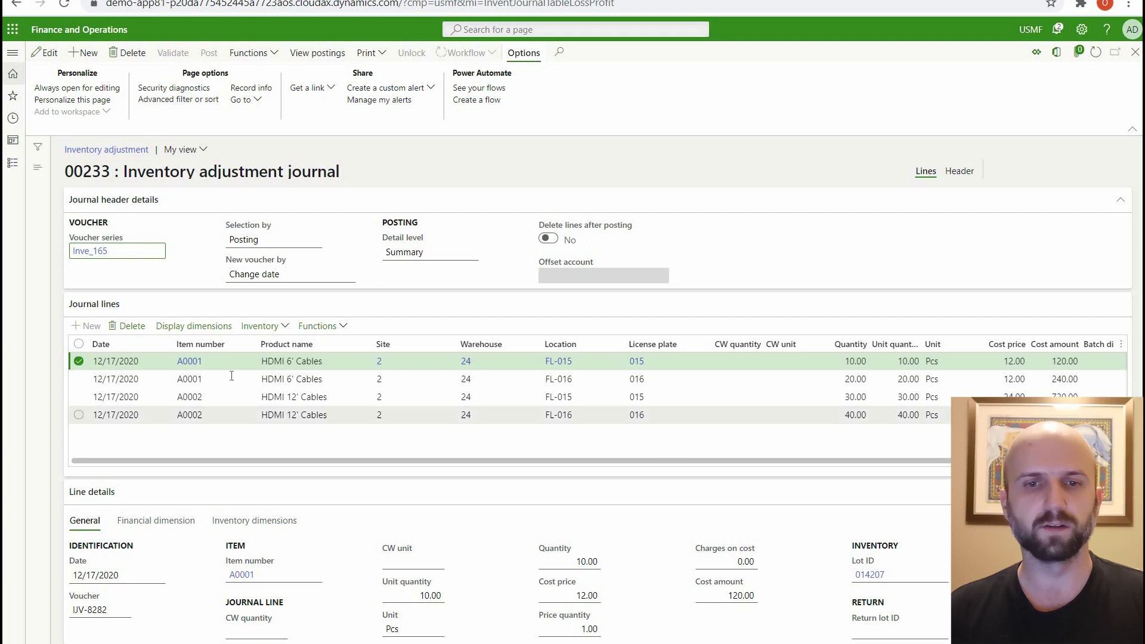
click(560, 366)
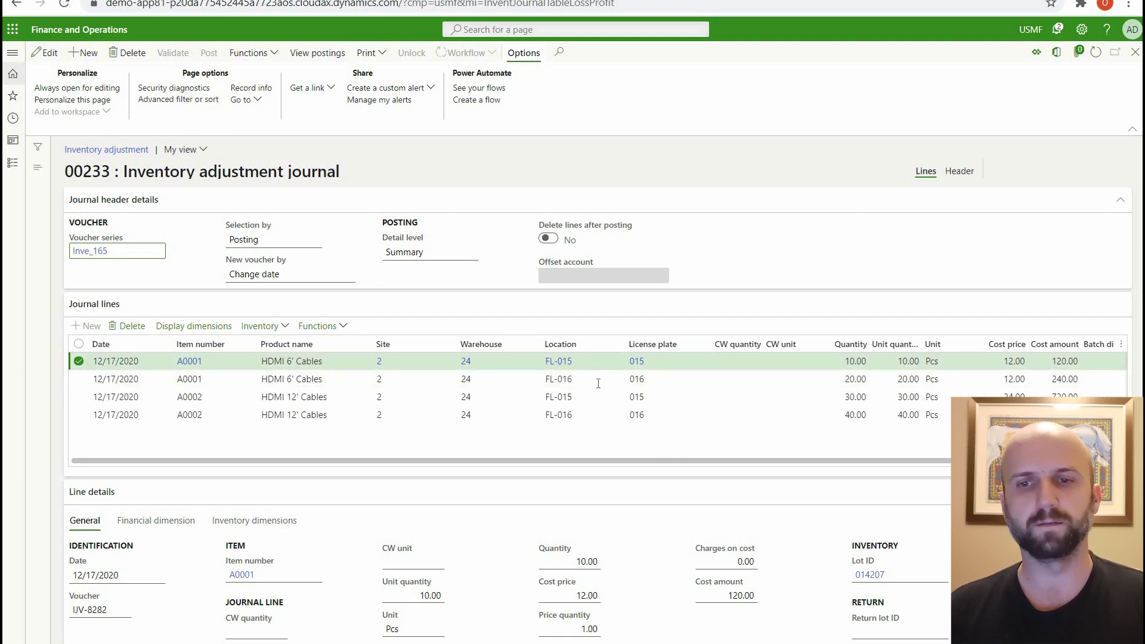
key(Down)
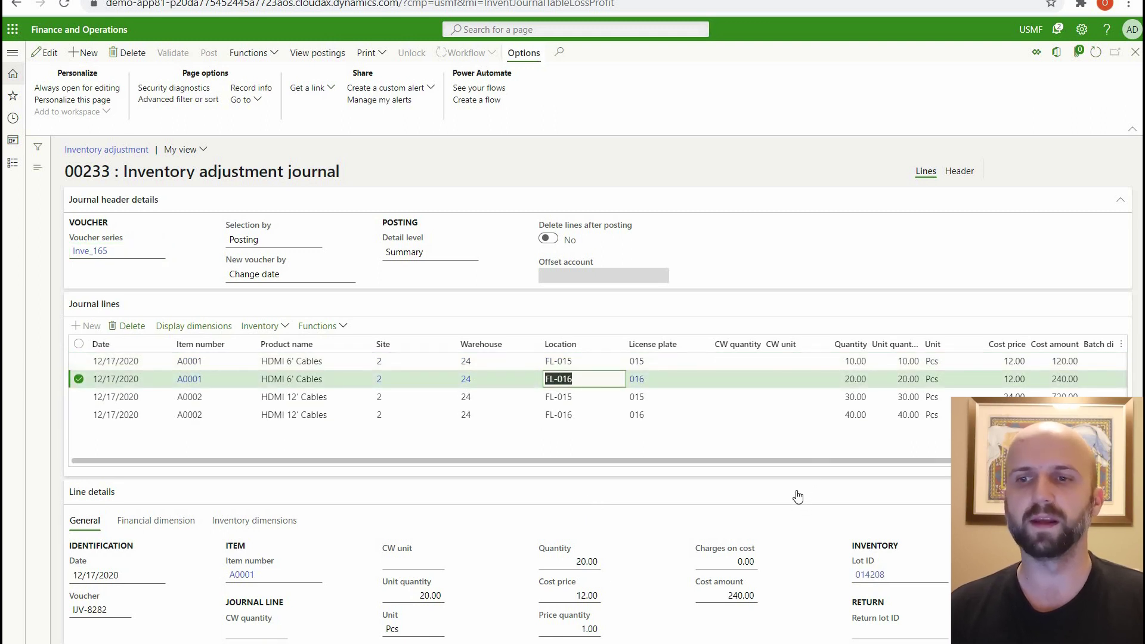
click(741, 404)
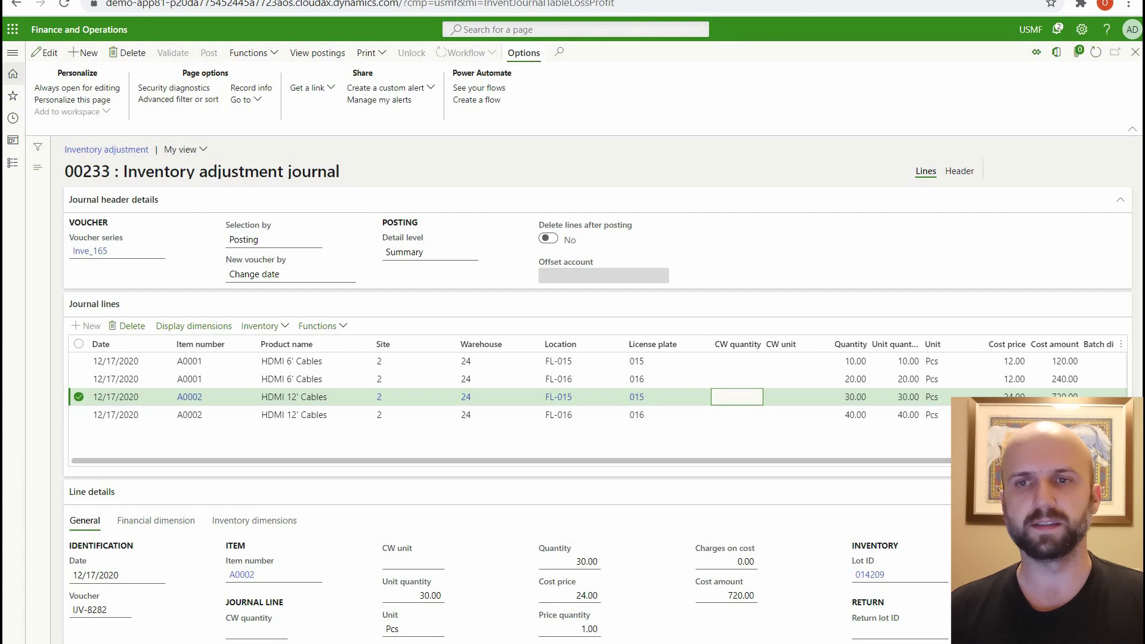
Add license plates 015 and 016 to the transfer order in Warehousing
key(alt+Tab)
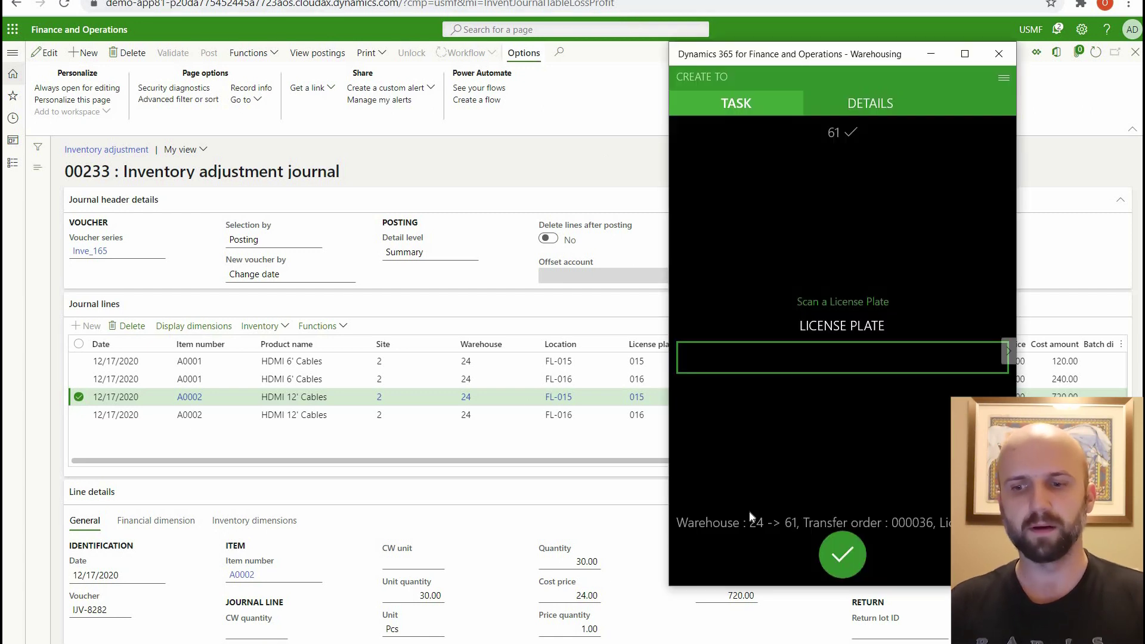
text(01)
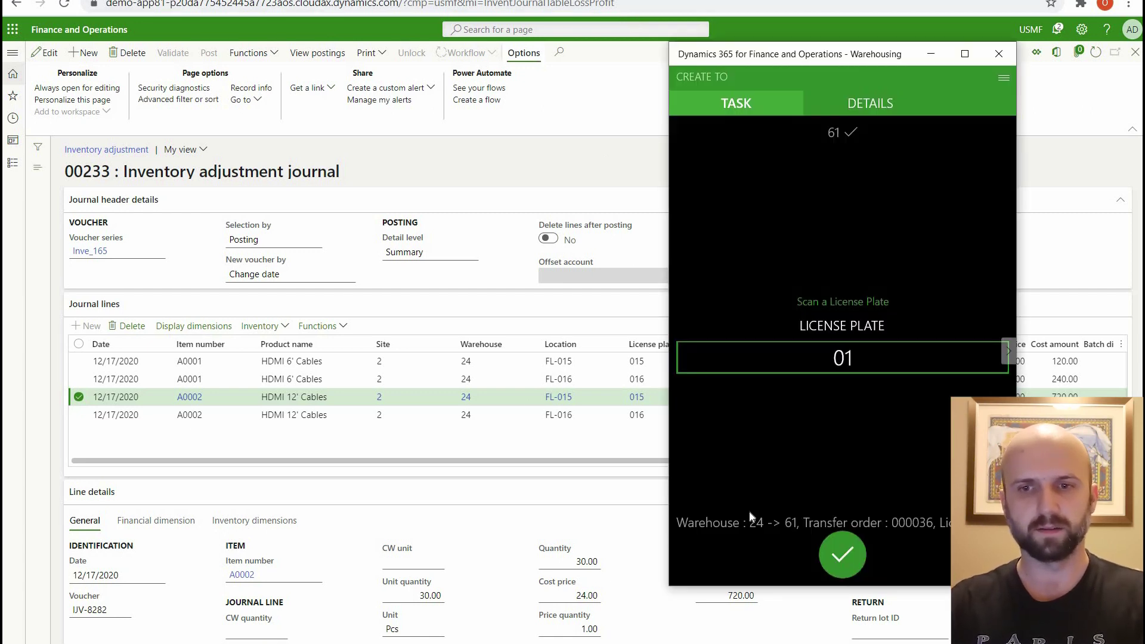
text(5)
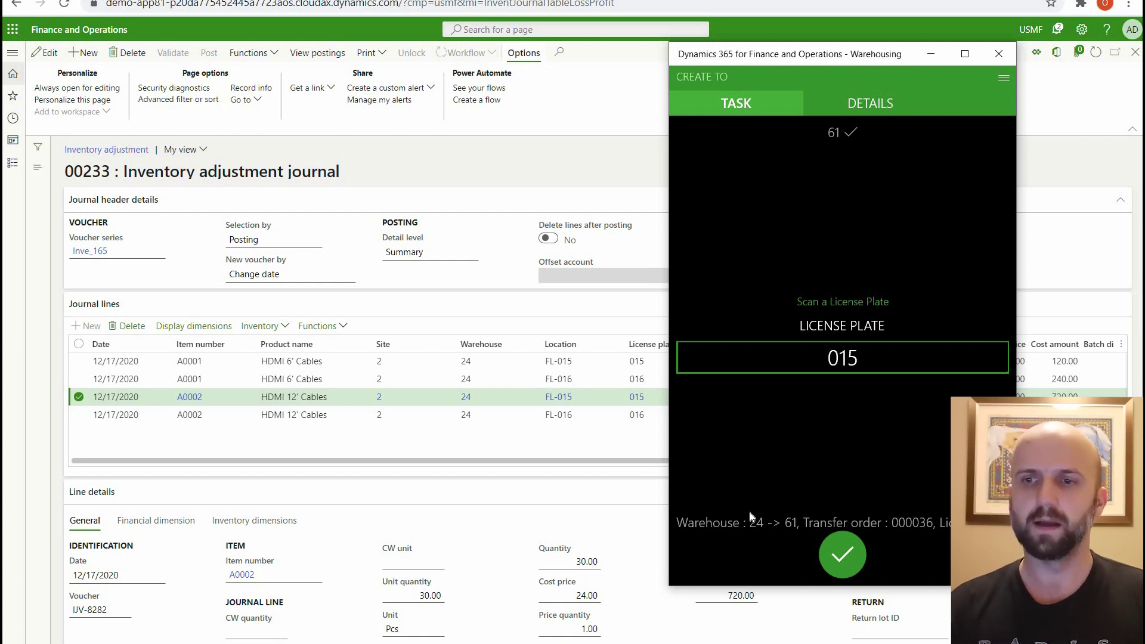
key(Return)
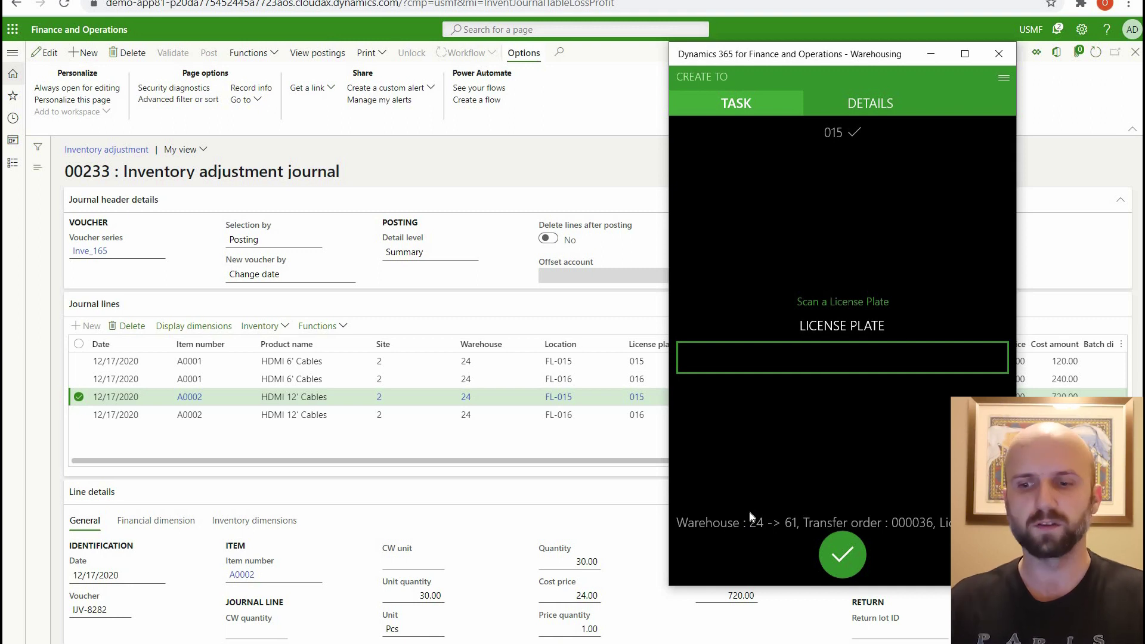
text(016)
key(Return)
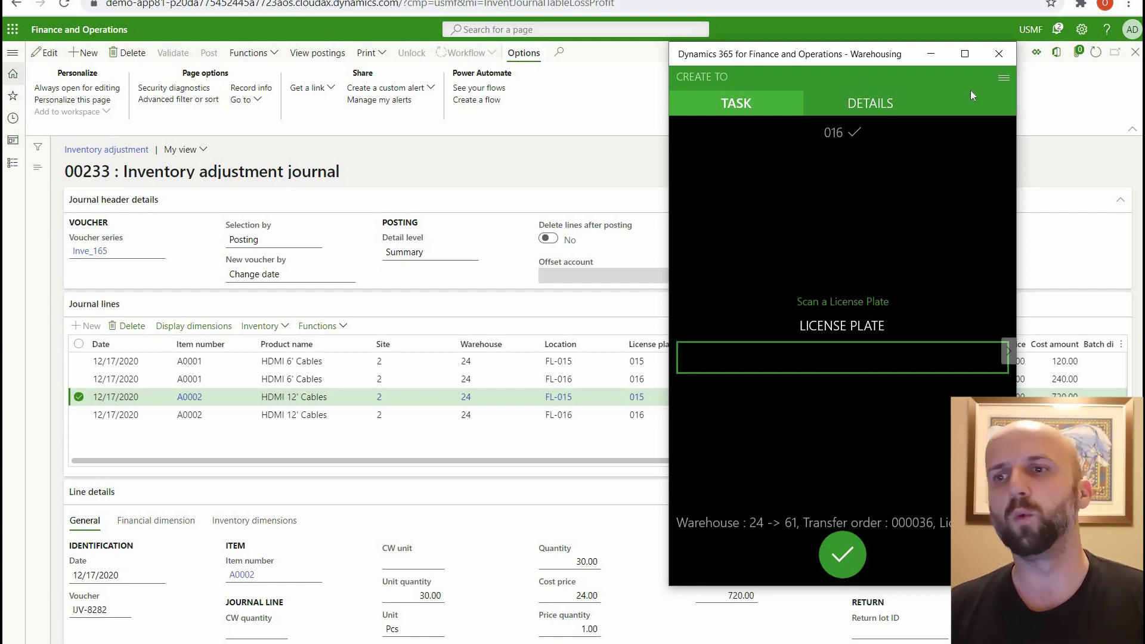
Complete the transfer order and switch to selecting an existing transfer order
click(1004, 80)
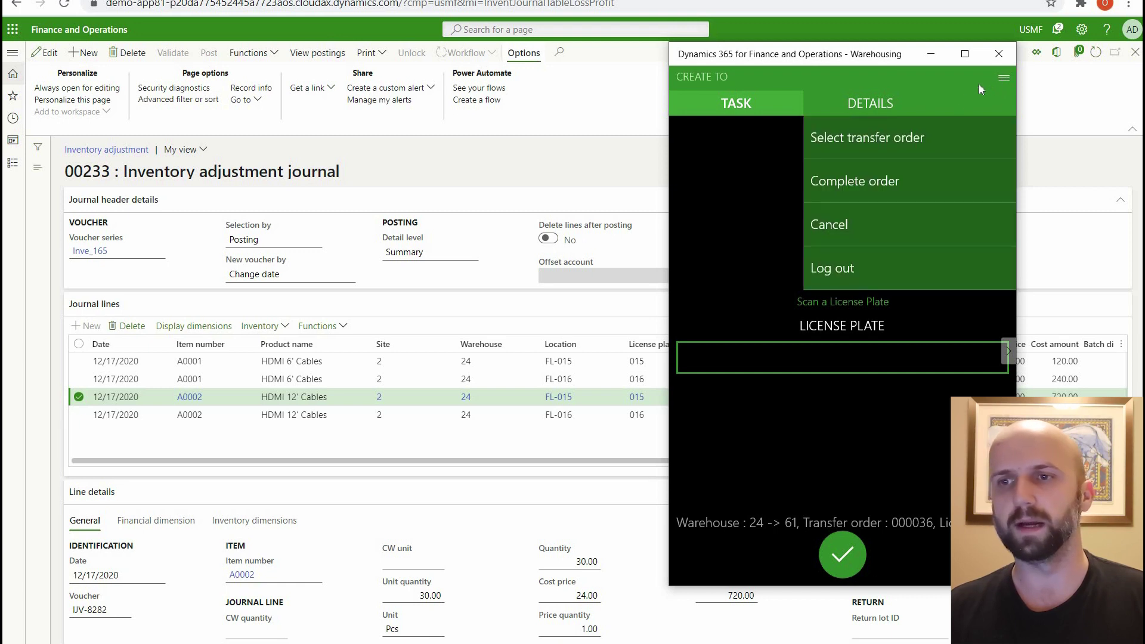
click(881, 185)
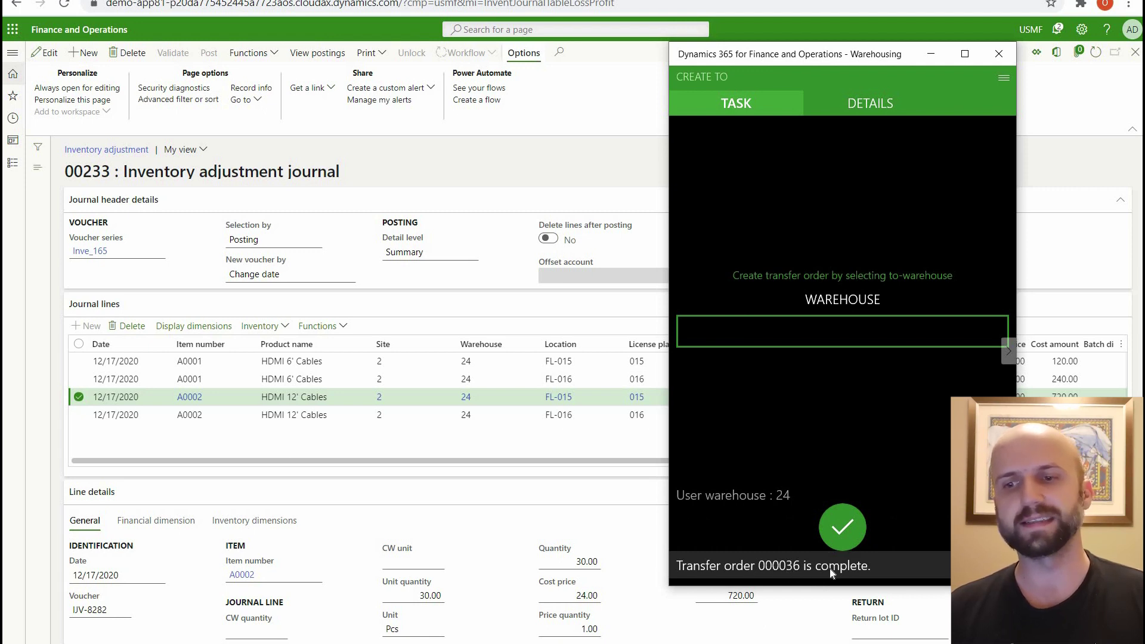
click(1002, 78)
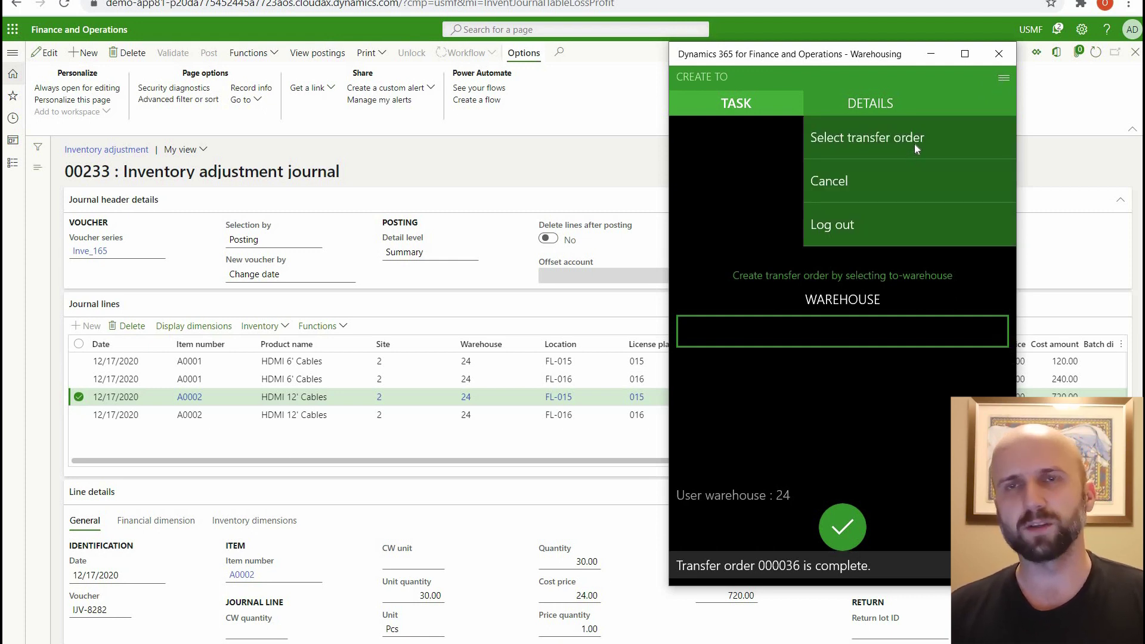
click(917, 148)
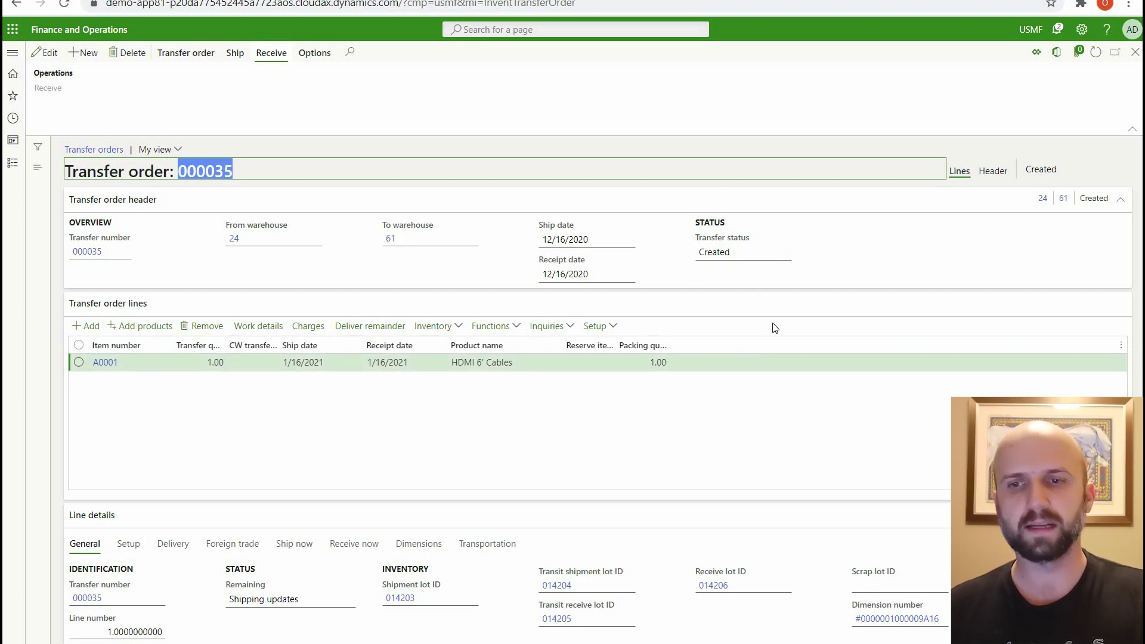
Paste transfer order number 000035 into the Identifier field and submit it
key(alt+Tab)
click(796, 342)
text(000035)
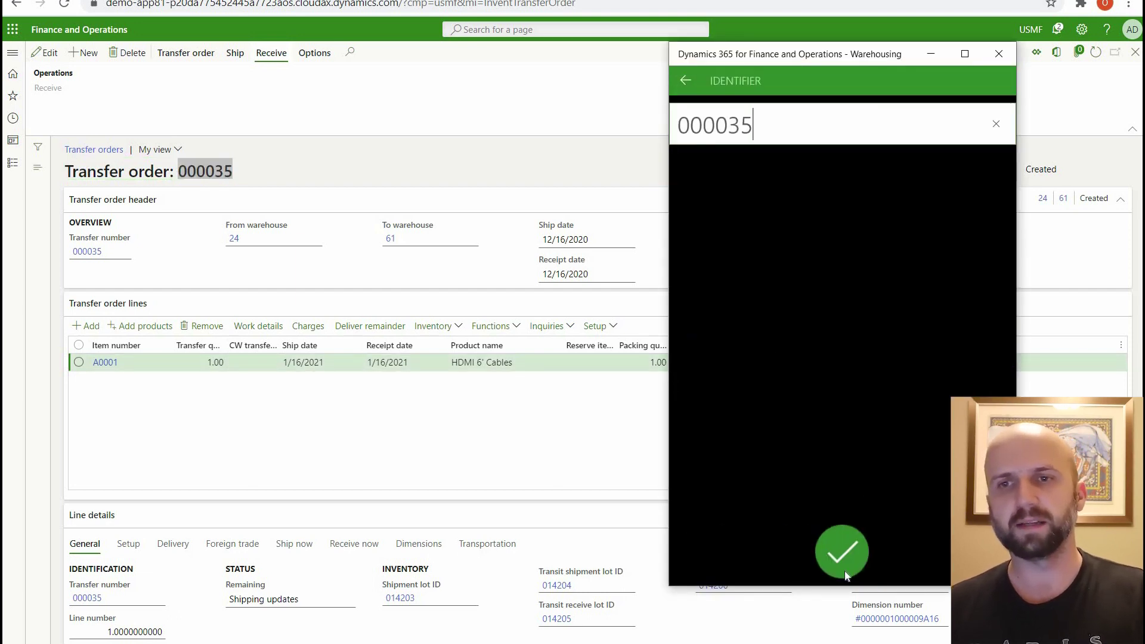
click(846, 555)
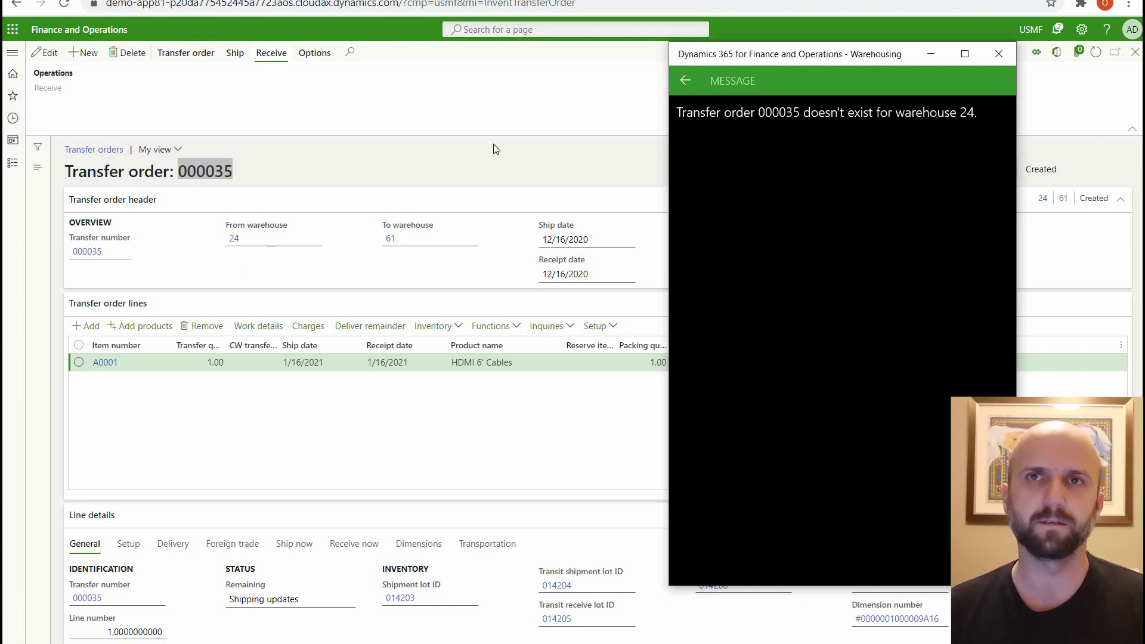
Dismiss the 'doesn't exist for warehouse 24' error and cancel the Warehousing task
click(680, 81)
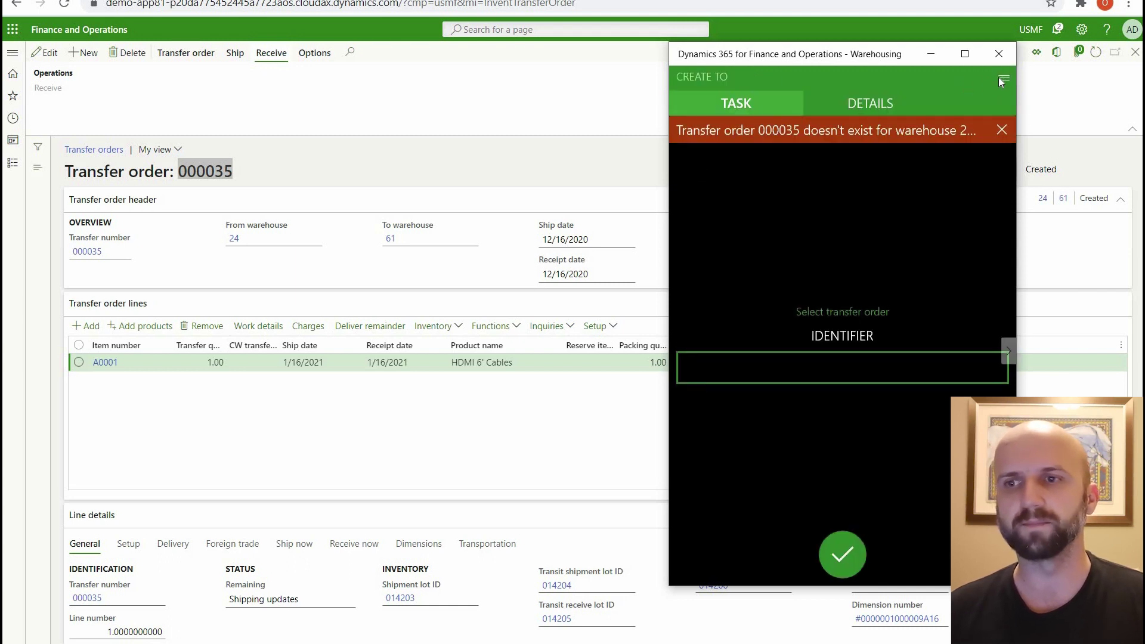
click(1004, 77)
click(859, 142)
click(393, 201)
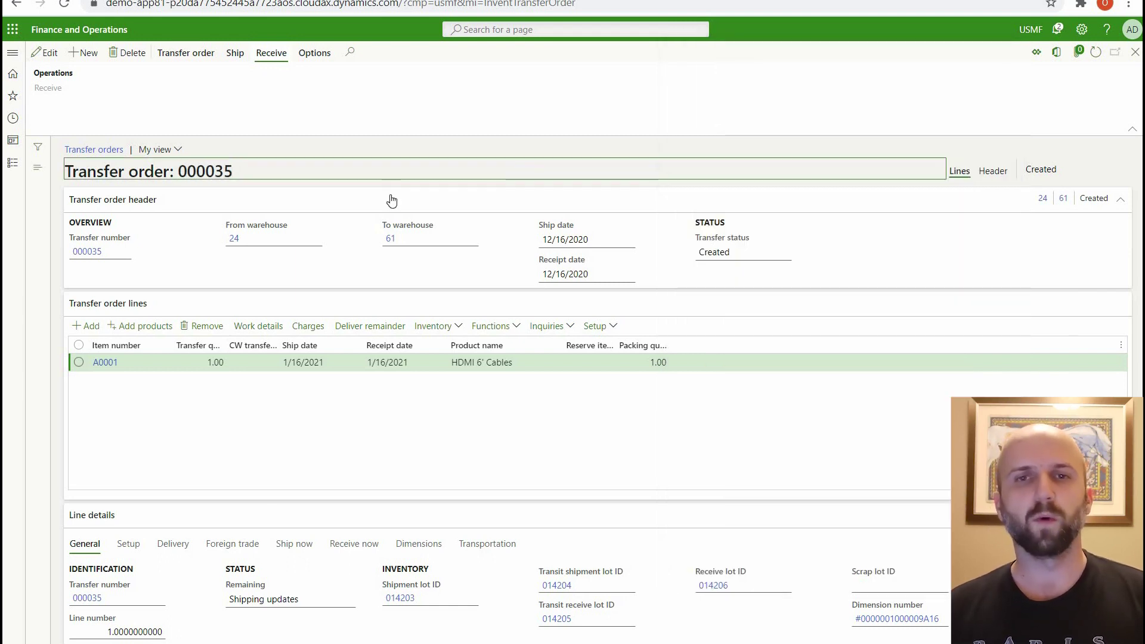
Close order 000035, refresh the Transfer orders list, and browse the module navigation
click(1133, 54)
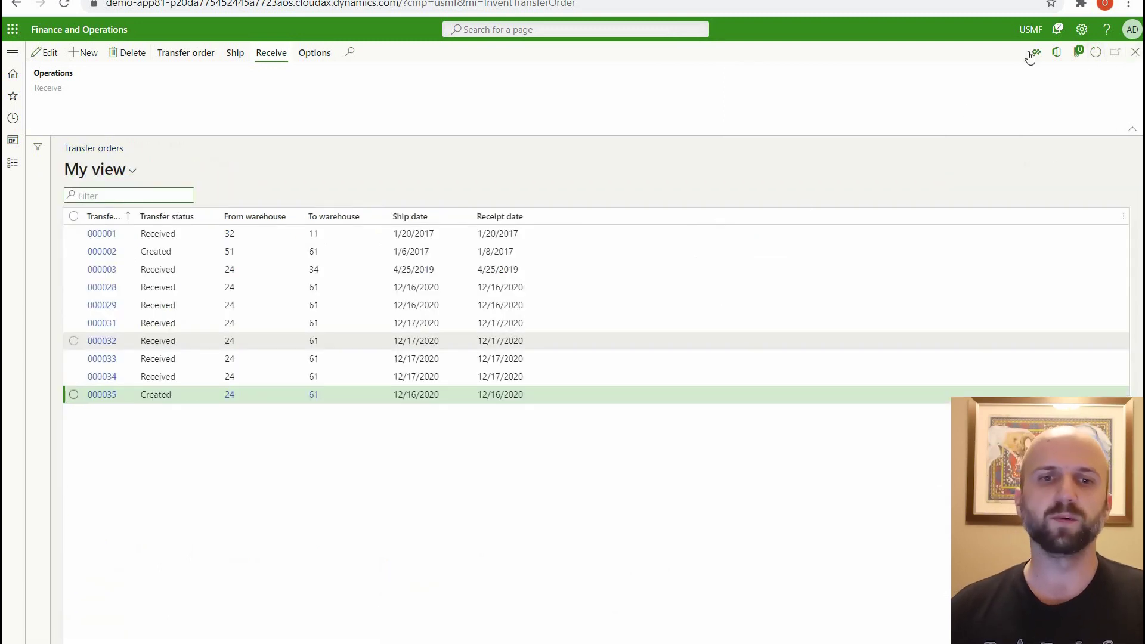
click(1097, 53)
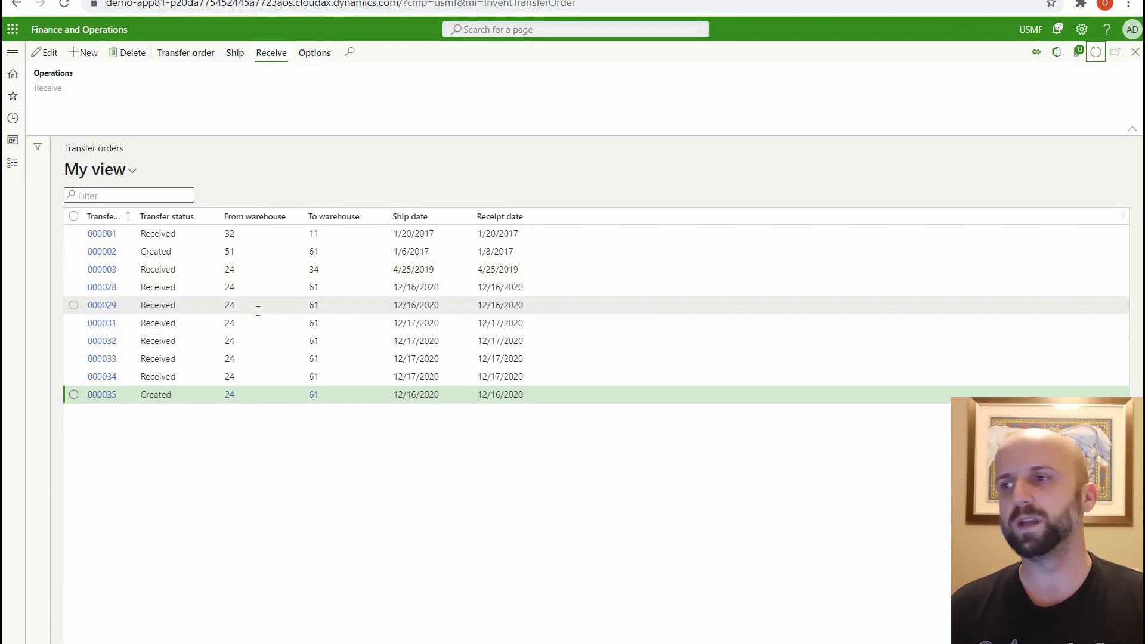
mouse_move(258, 311)
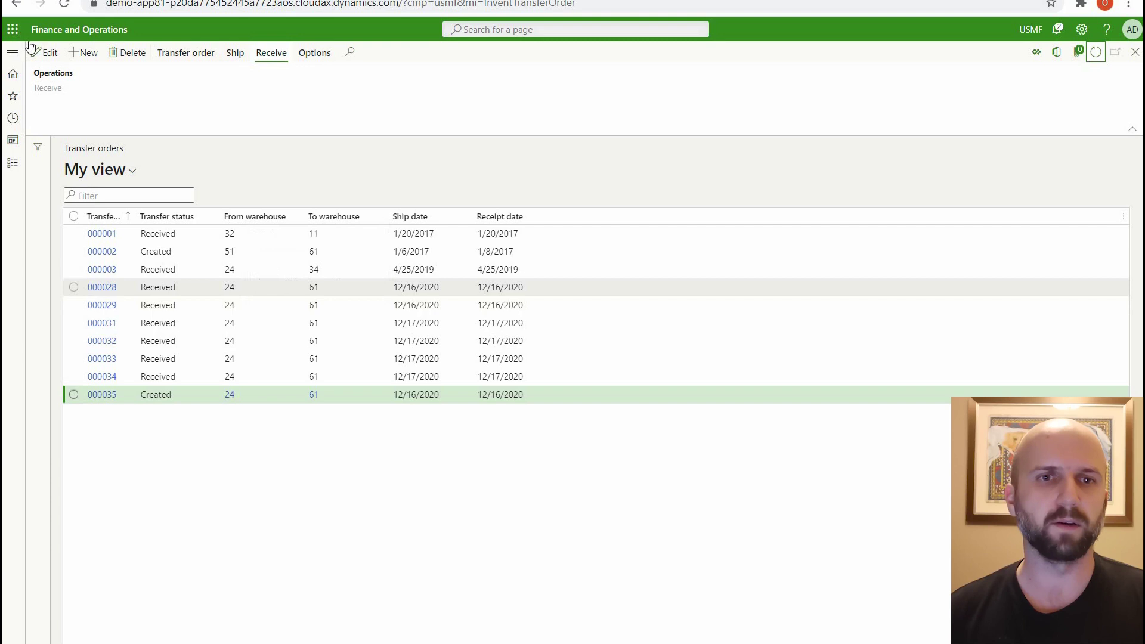
click(13, 52)
scroll(74, 348, down, 6)
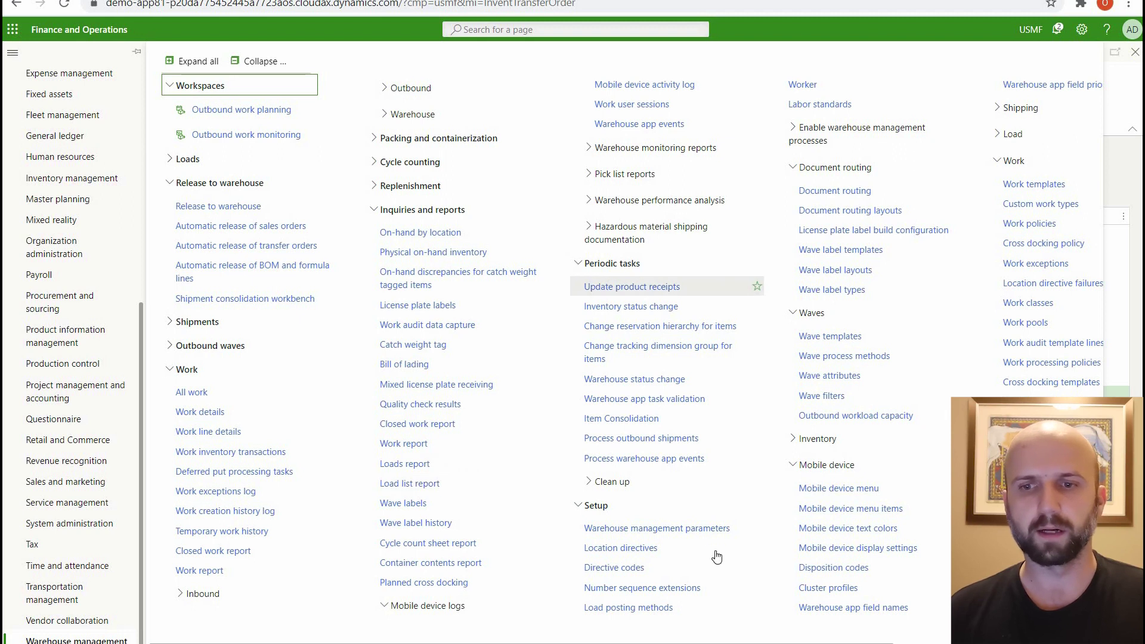
Process the queued warehouse app events, then inspect order 000036's Complete transfer order event
click(687, 465)
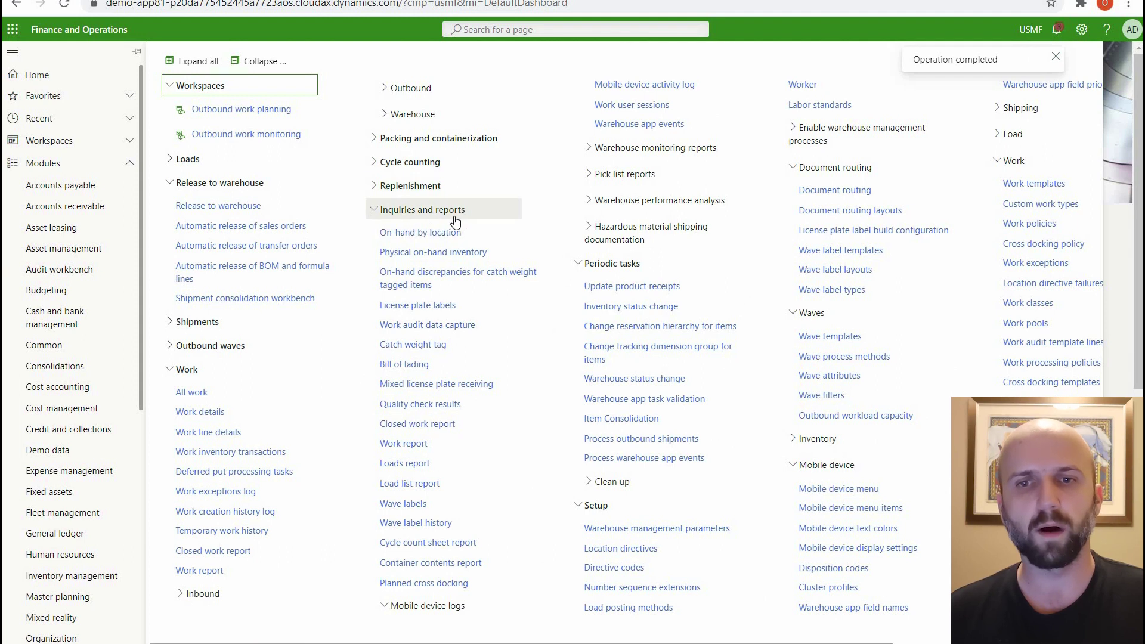
click(680, 128)
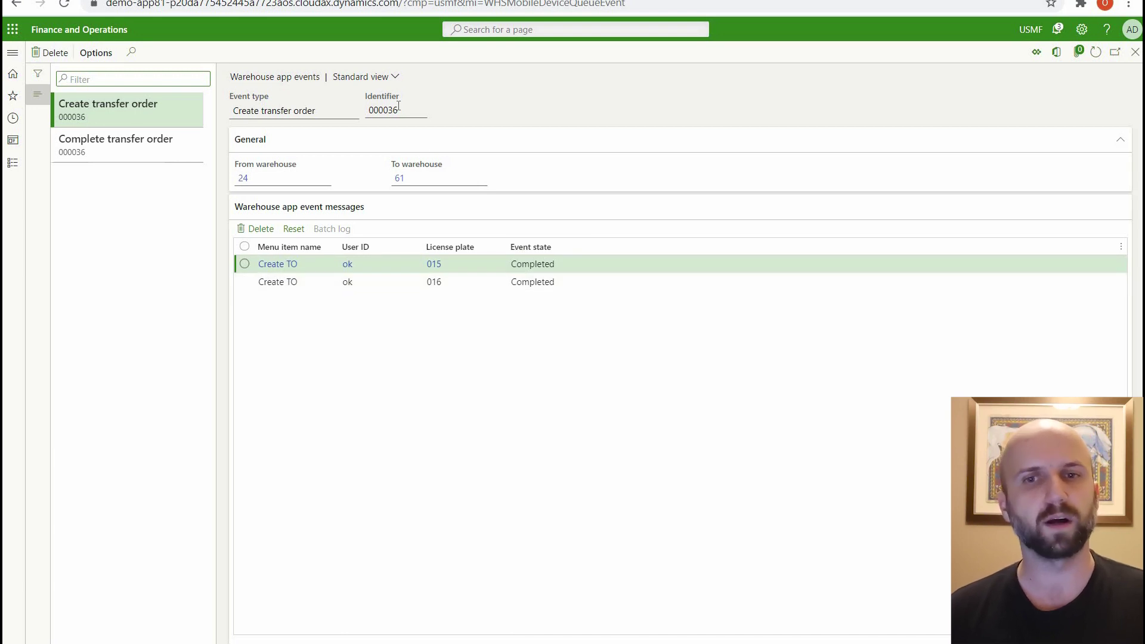
click(366, 112)
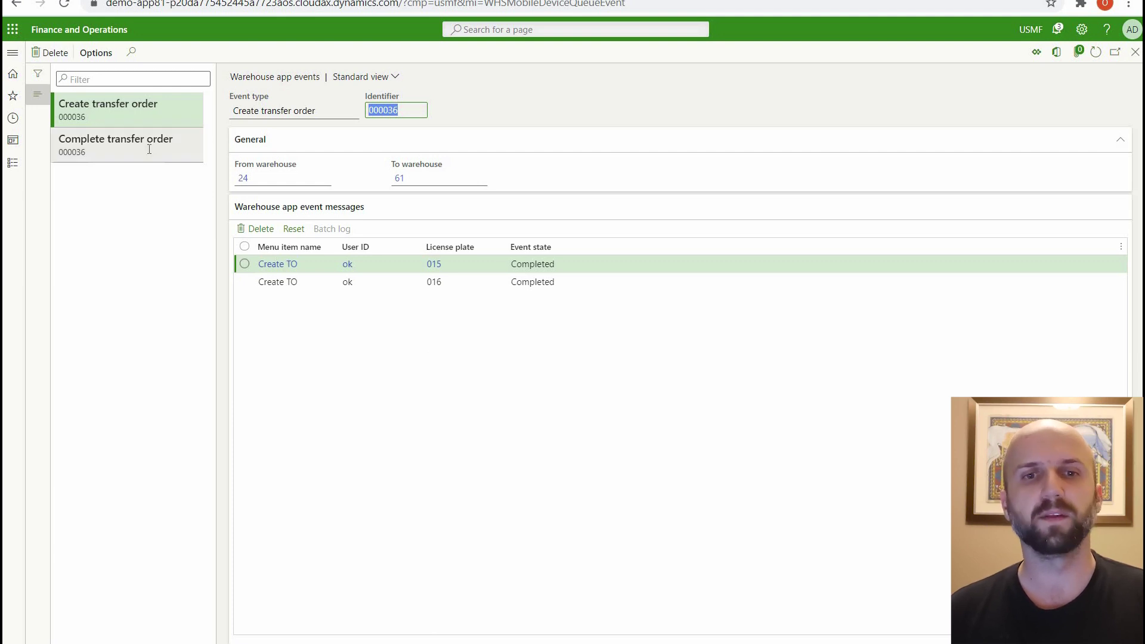
click(58, 159)
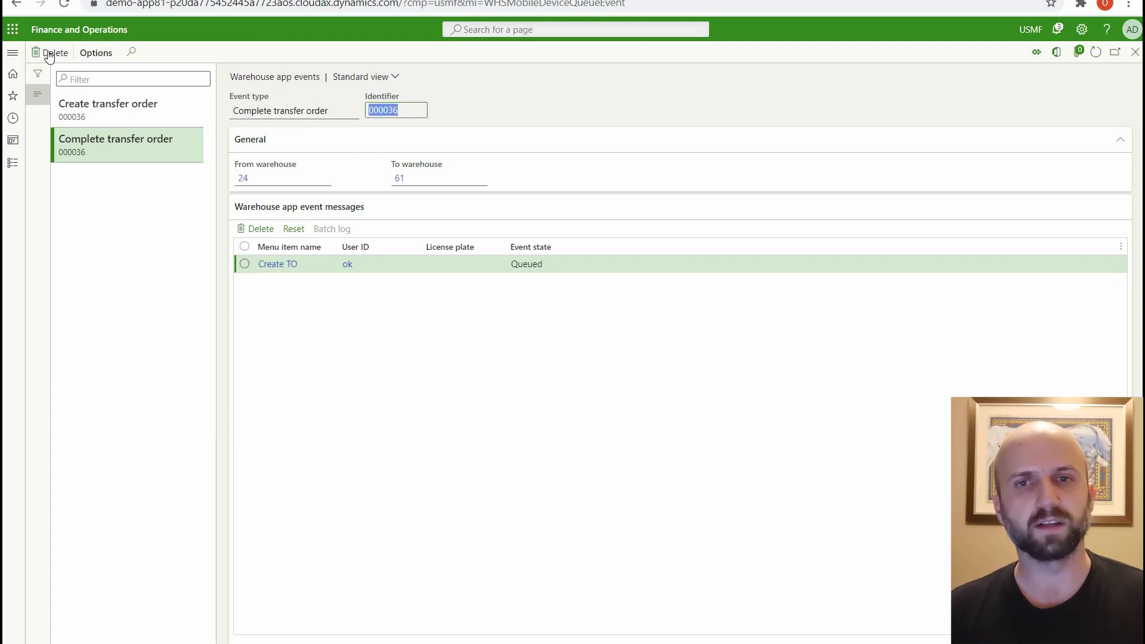
Return to Transfer orders and open order 000036 with its 30 and 70 HDMI cable lines
click(12, 53)
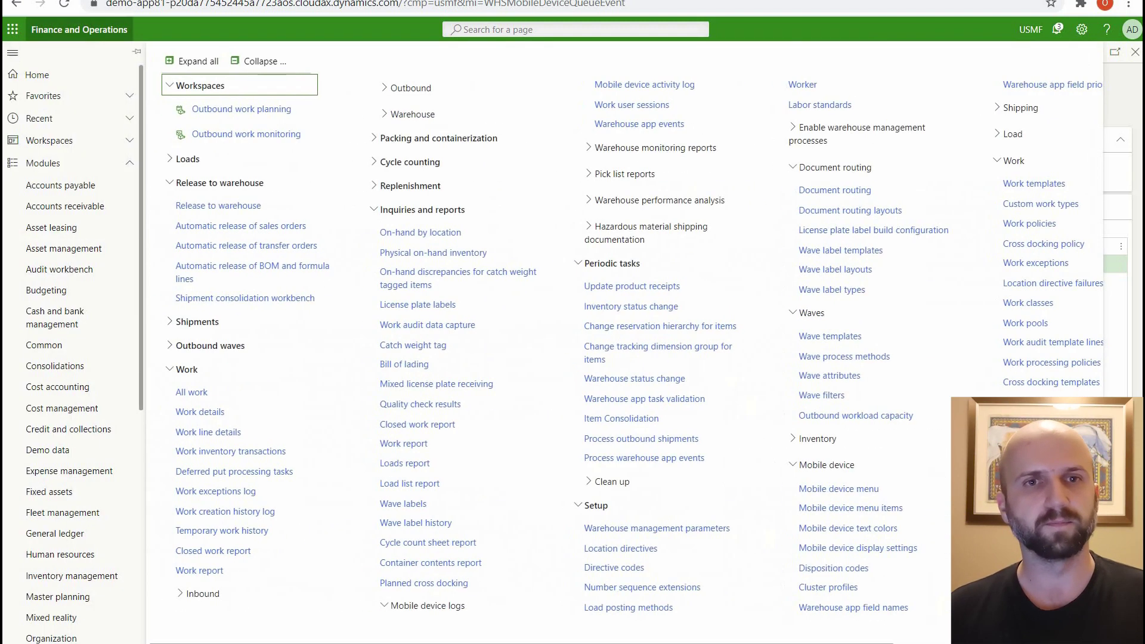
click(13, 52)
click(12, 53)
scroll(72, 357, down, 5)
key(alt+Left)
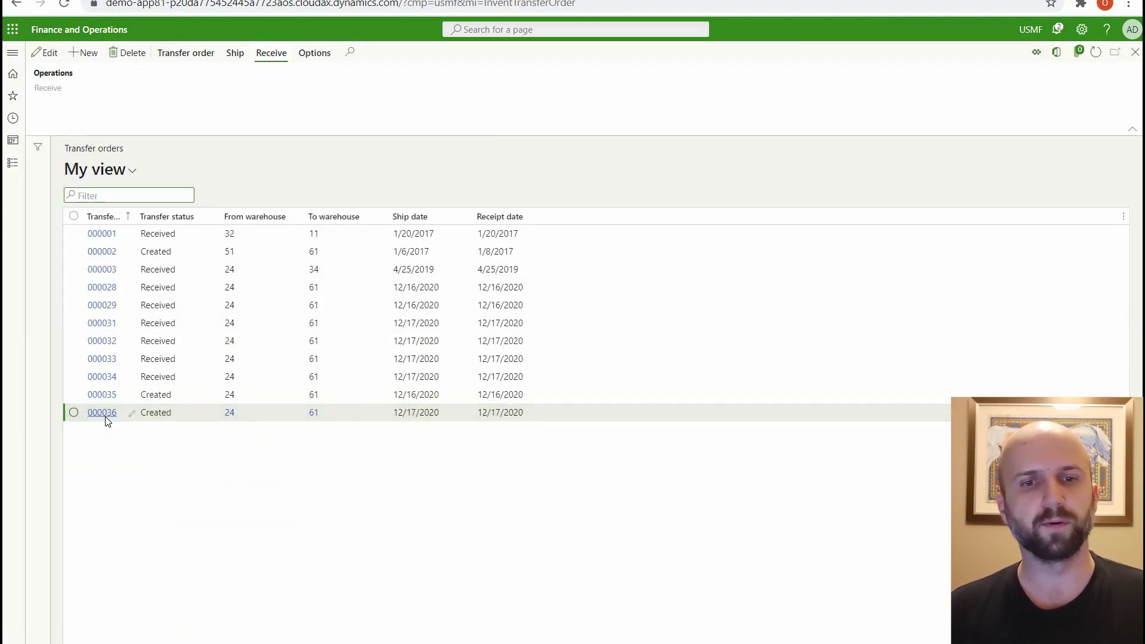
click(105, 417)
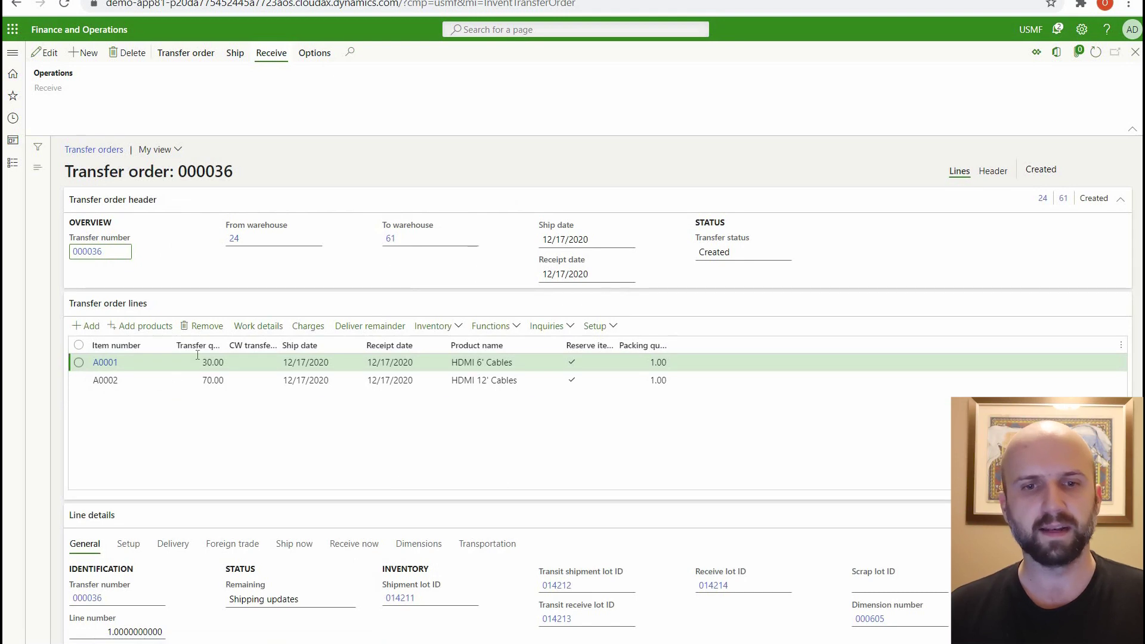
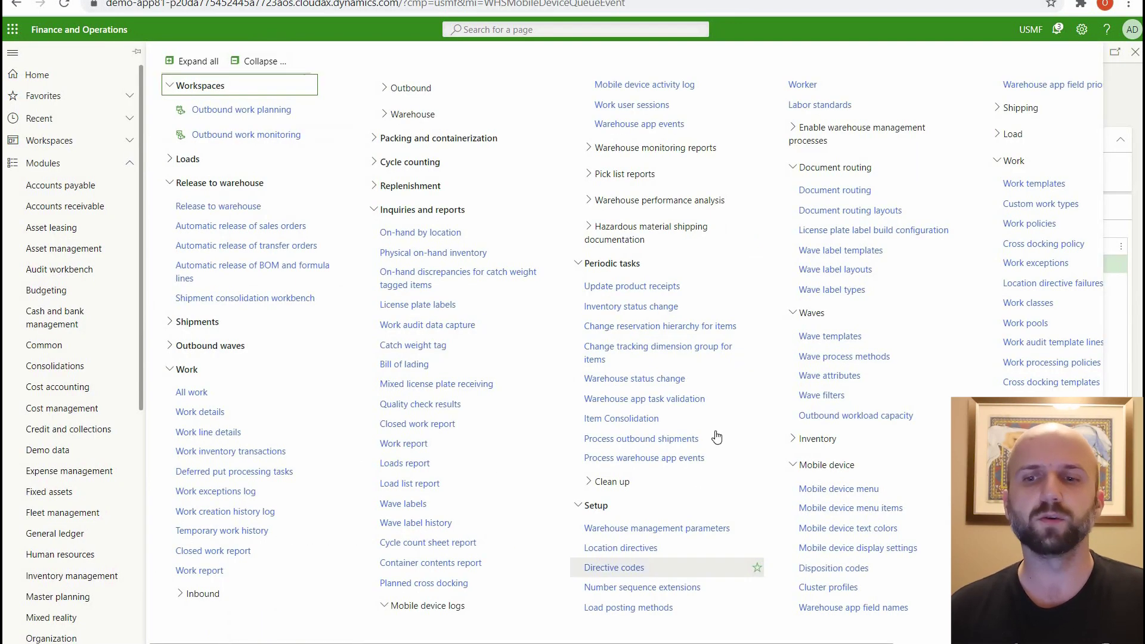
Run Process warehouse app events, then view the Warehouse app events list, now empty
click(680, 465)
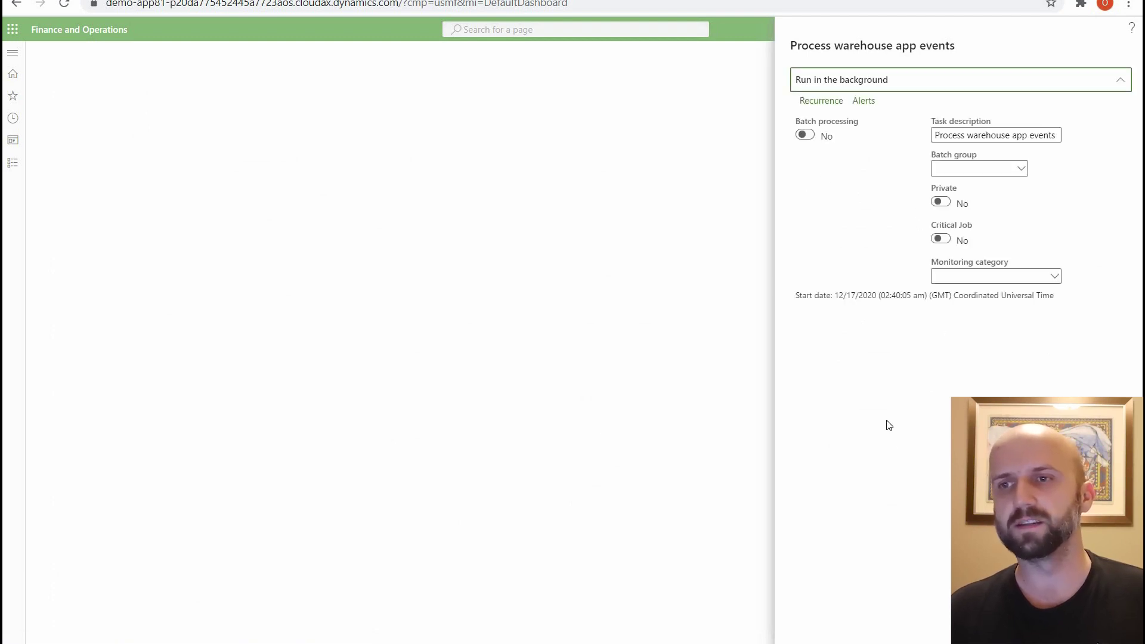
key(Return)
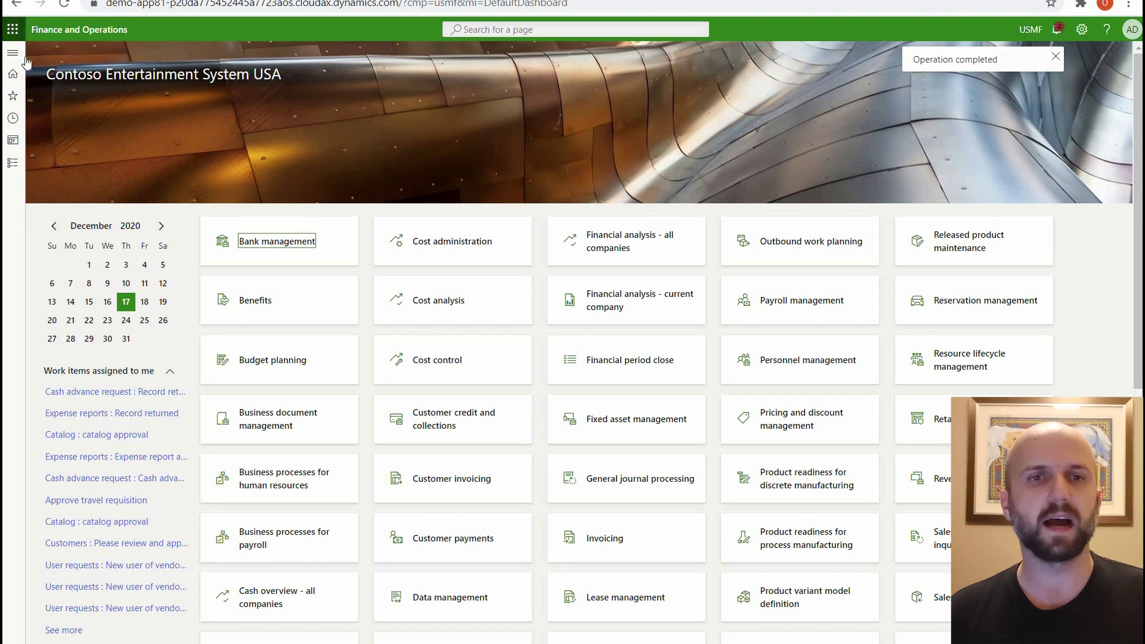
click(13, 53)
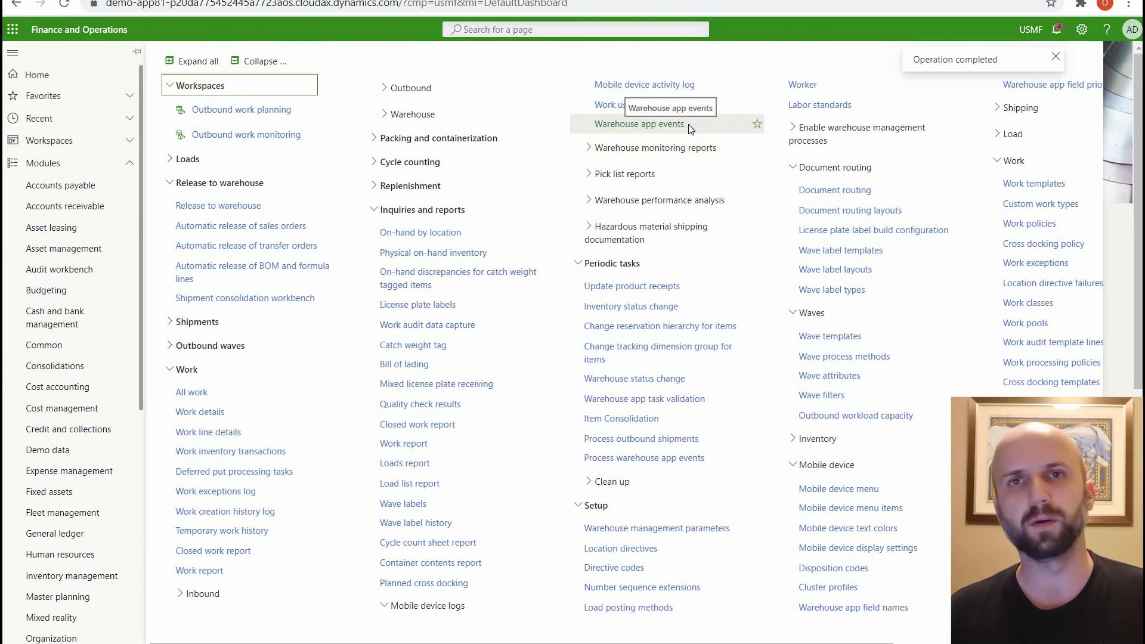
click(688, 127)
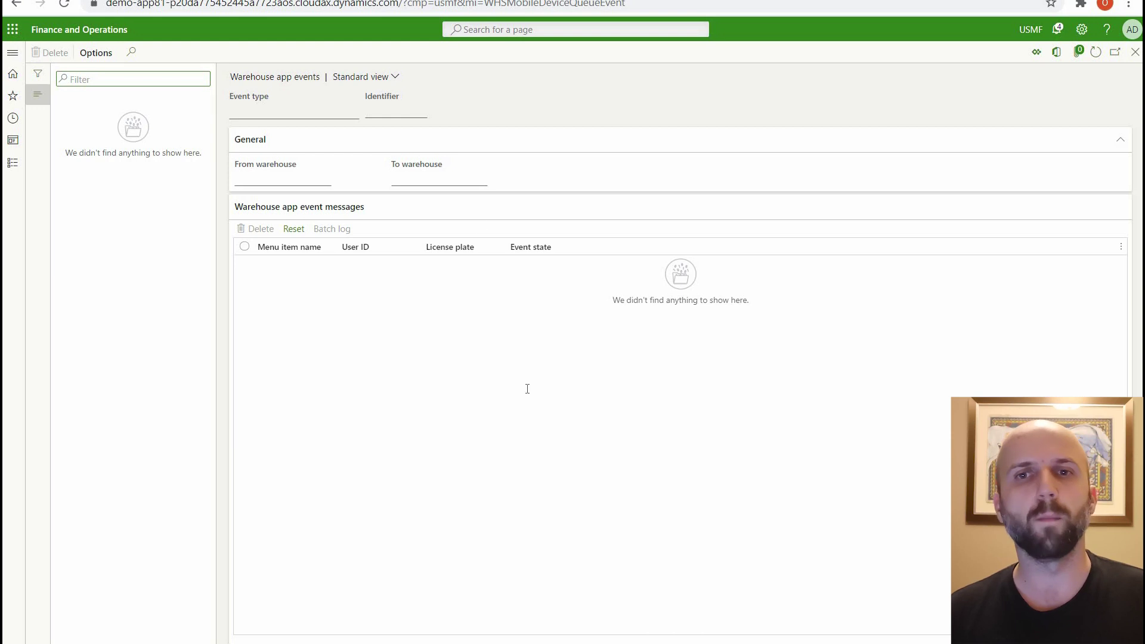
Set transfer order 000036's line outbound shipment policy to Release and ship confirm
key(Escape)
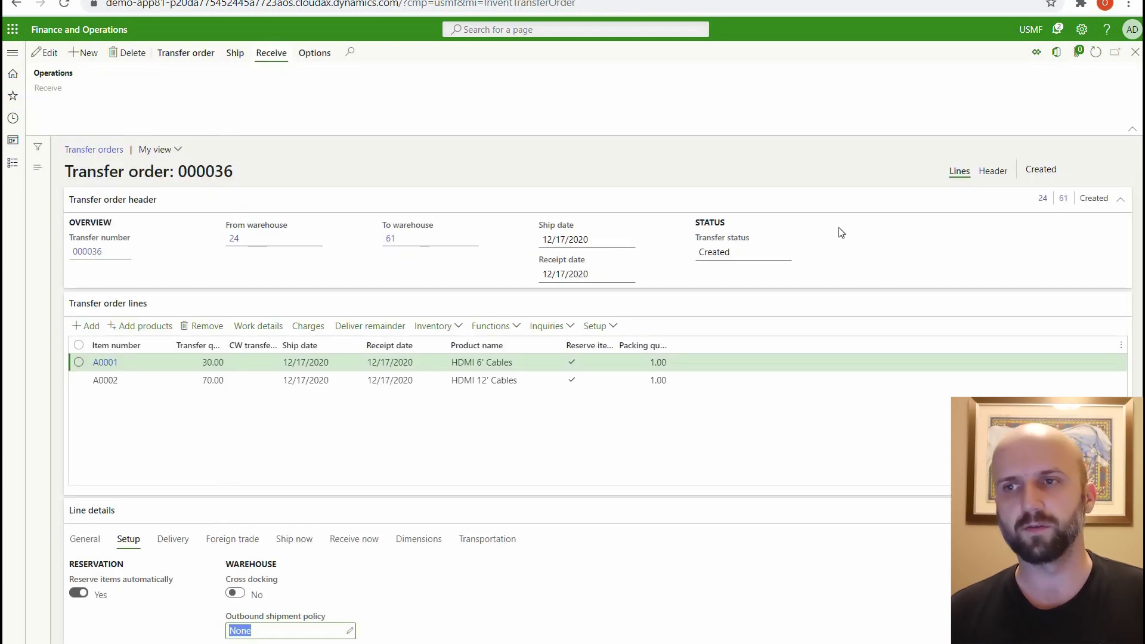
text(Release and ship confirm)
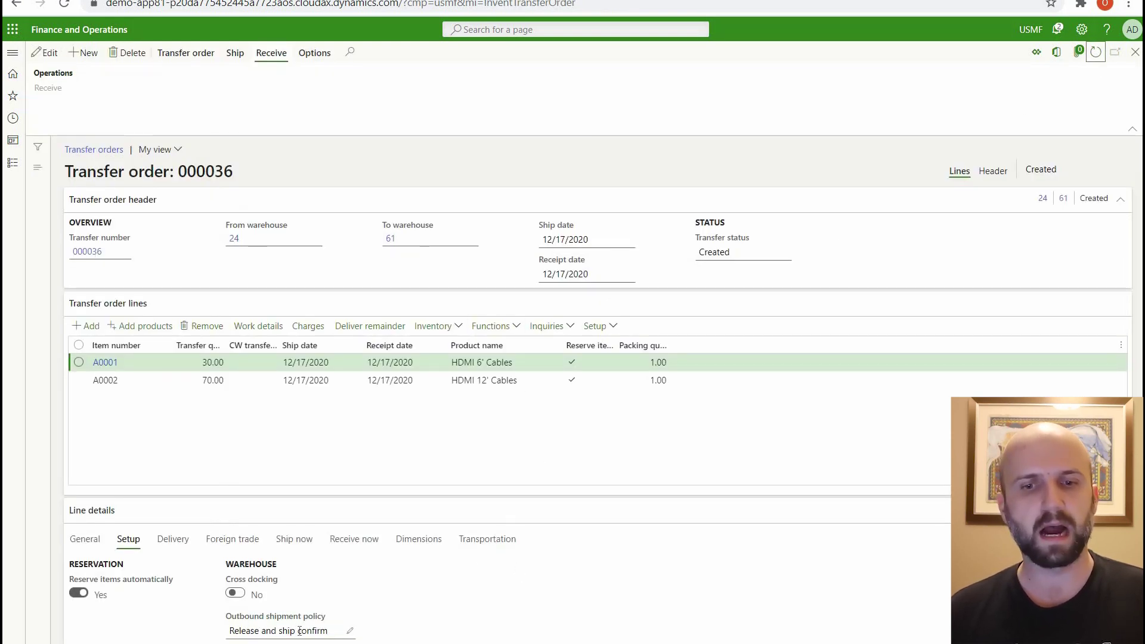
drag(329, 631, 204, 634)
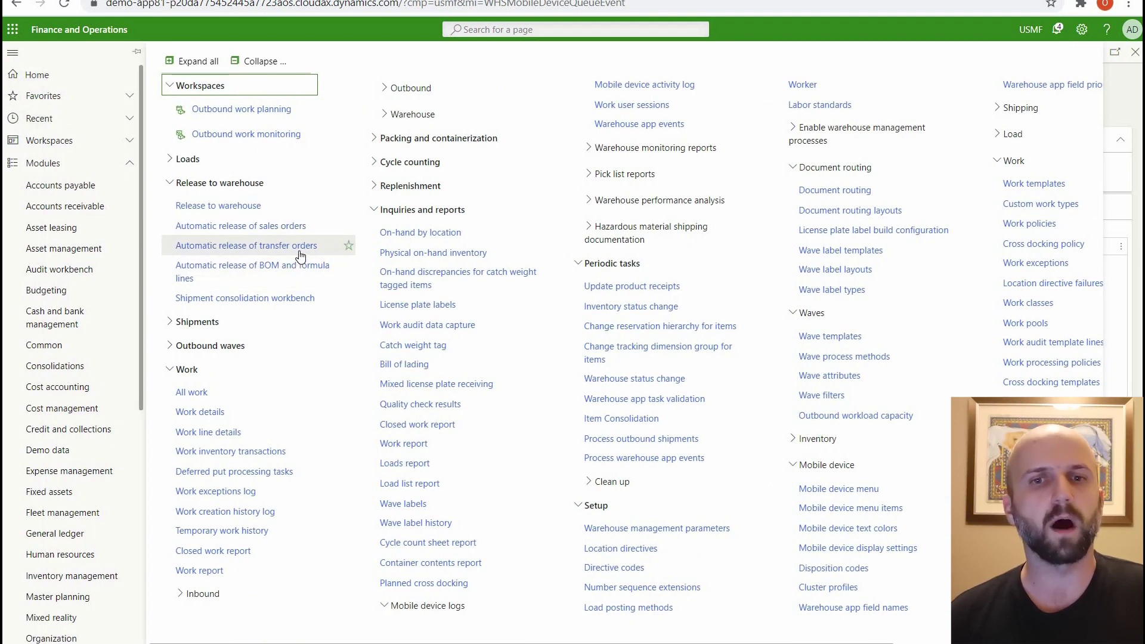
Run Automatic release of transfer orders for warehouse 24, status Created, policy Release and ship confirm
click(300, 253)
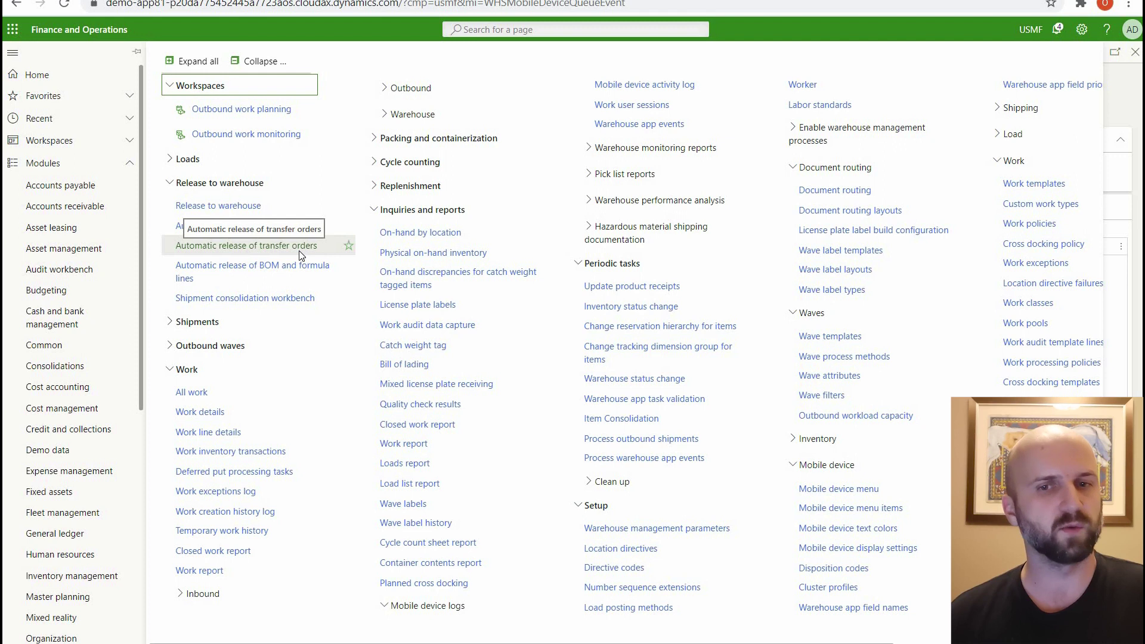
click(856, 157)
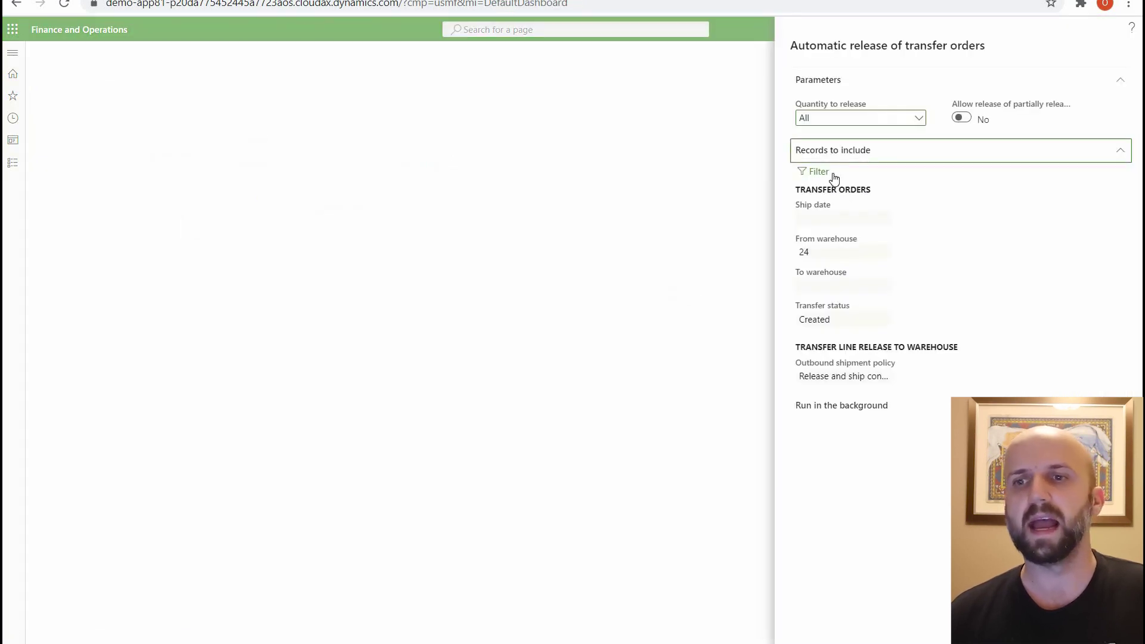
click(488, 192)
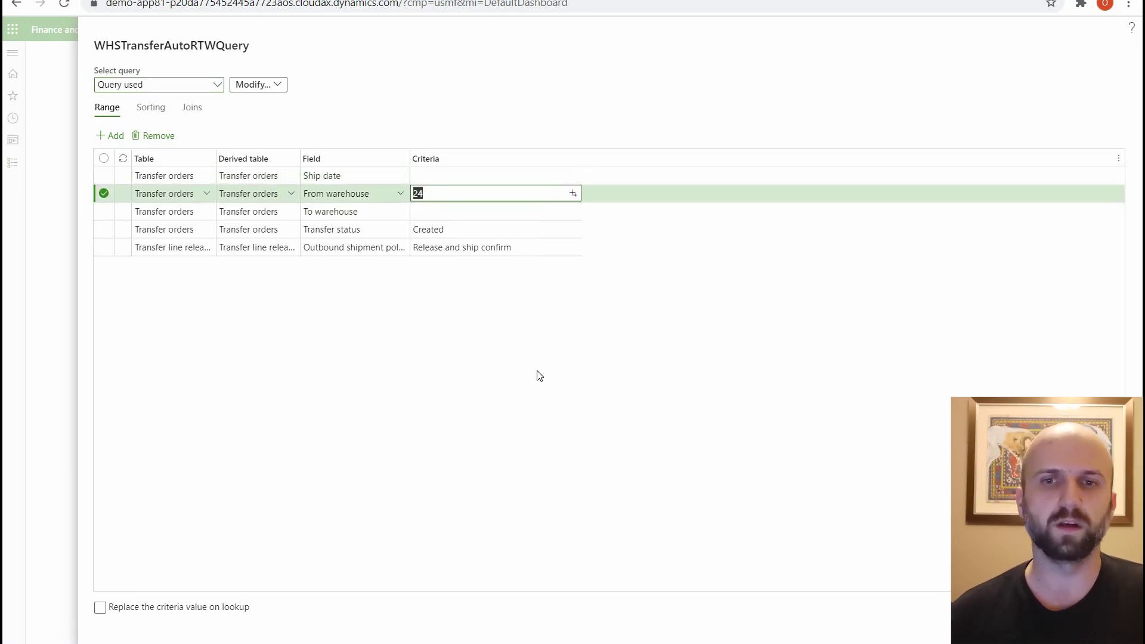
key(Down)
key(Down)
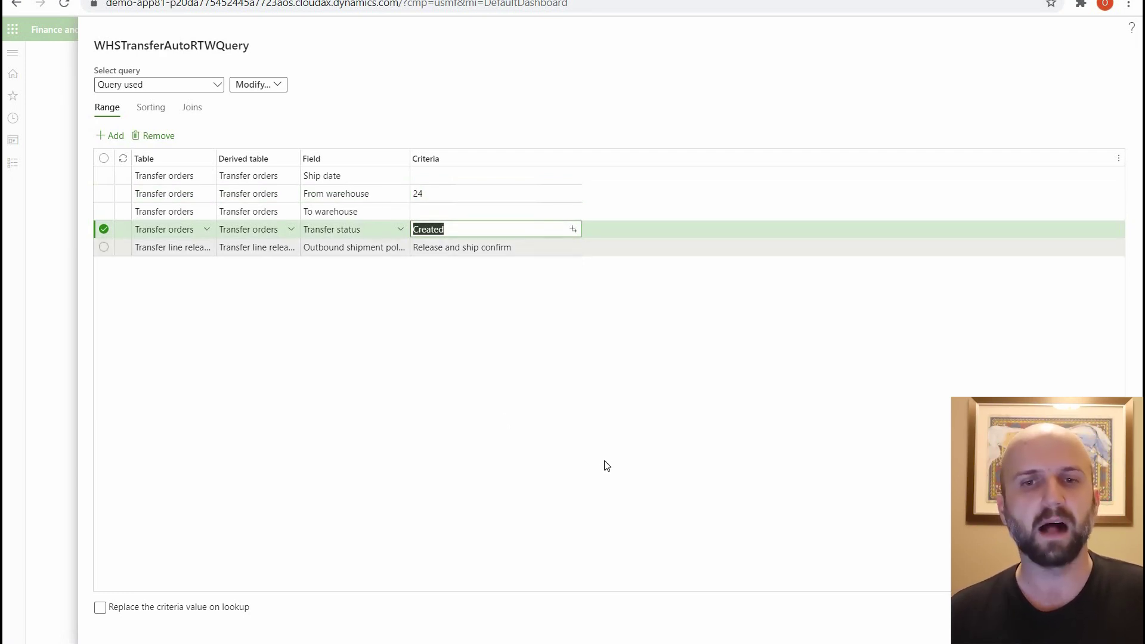
key(Down)
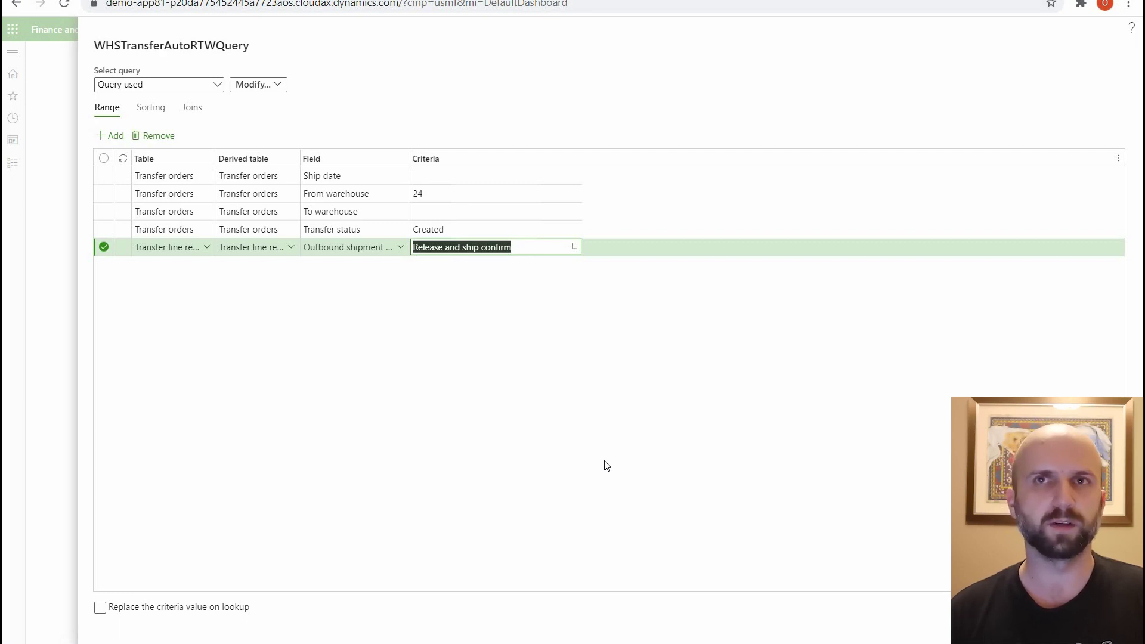
key(Return)
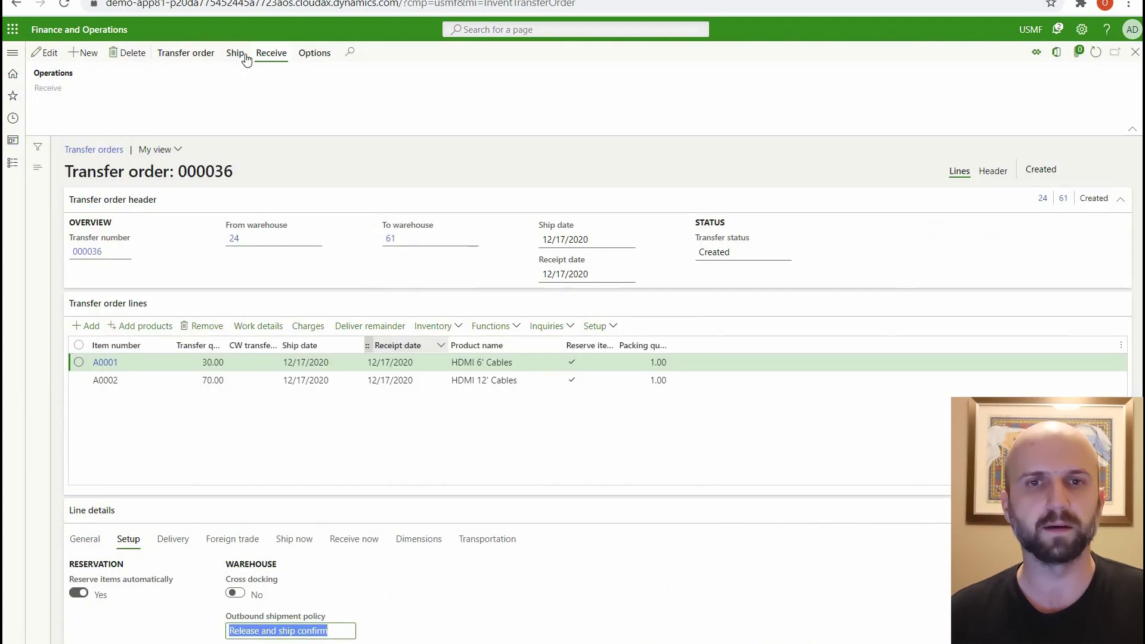
Check load USMF-000267's status and review the lines of work USMF-000278
click(240, 54)
click(319, 88)
click(236, 272)
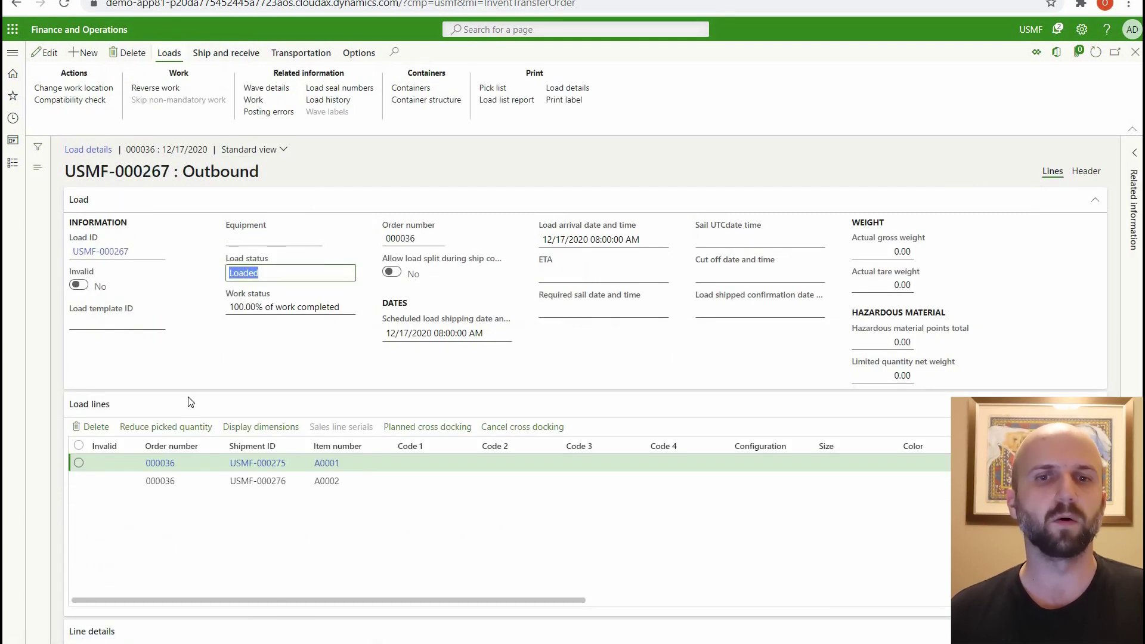
click(270, 101)
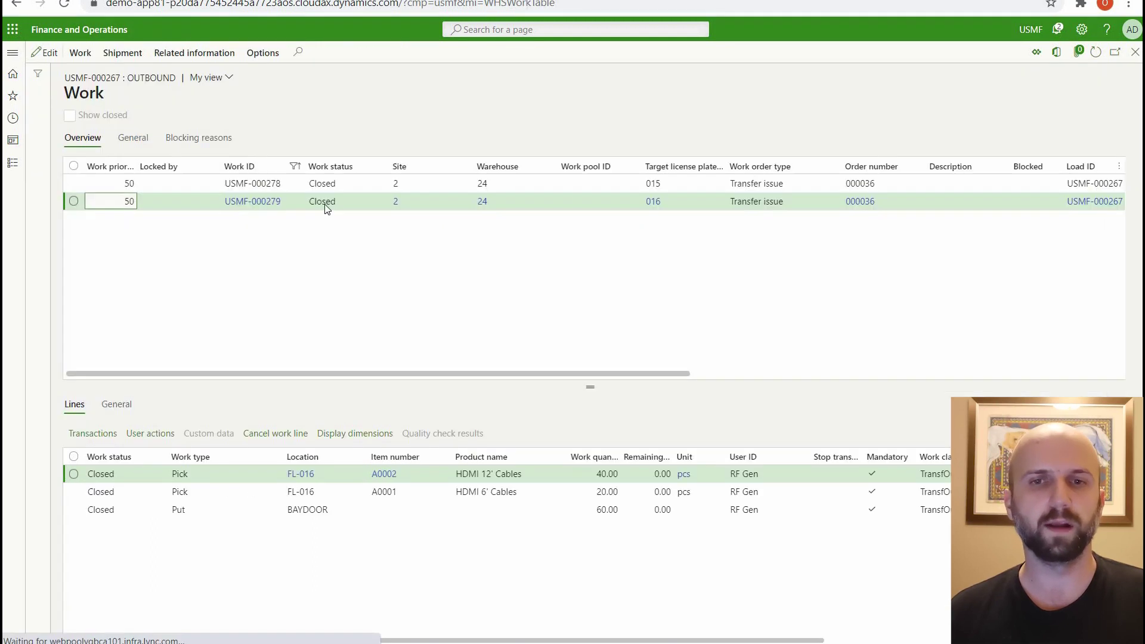
click(448, 187)
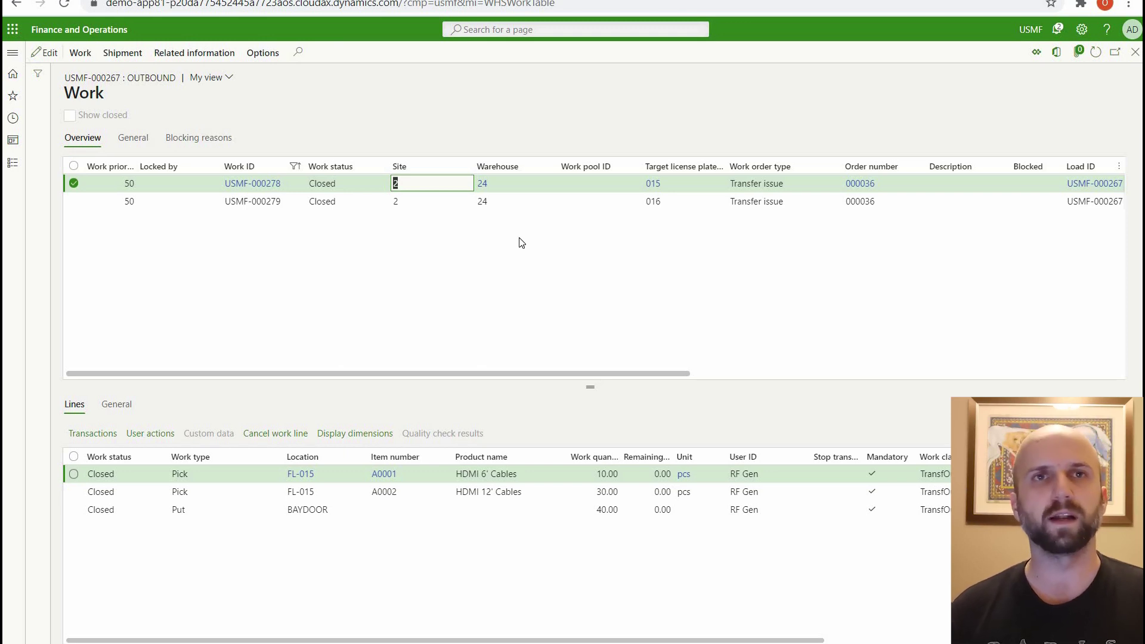
Confirm the load's shipment status is Loaded, then return to the home dashboard
click(1094, 183)
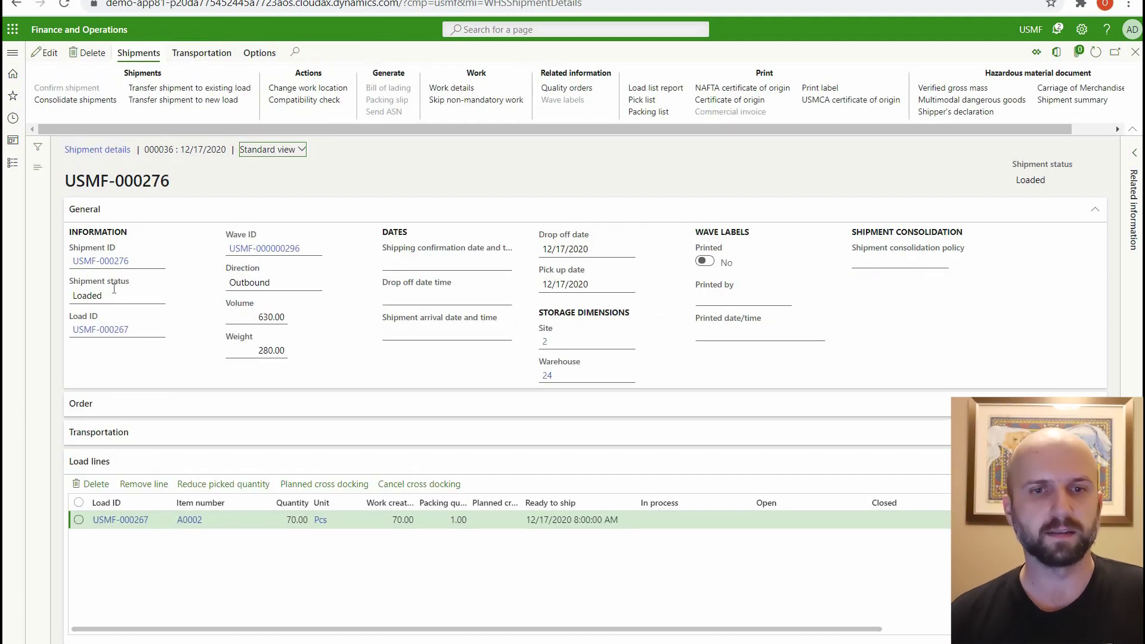
click(70, 295)
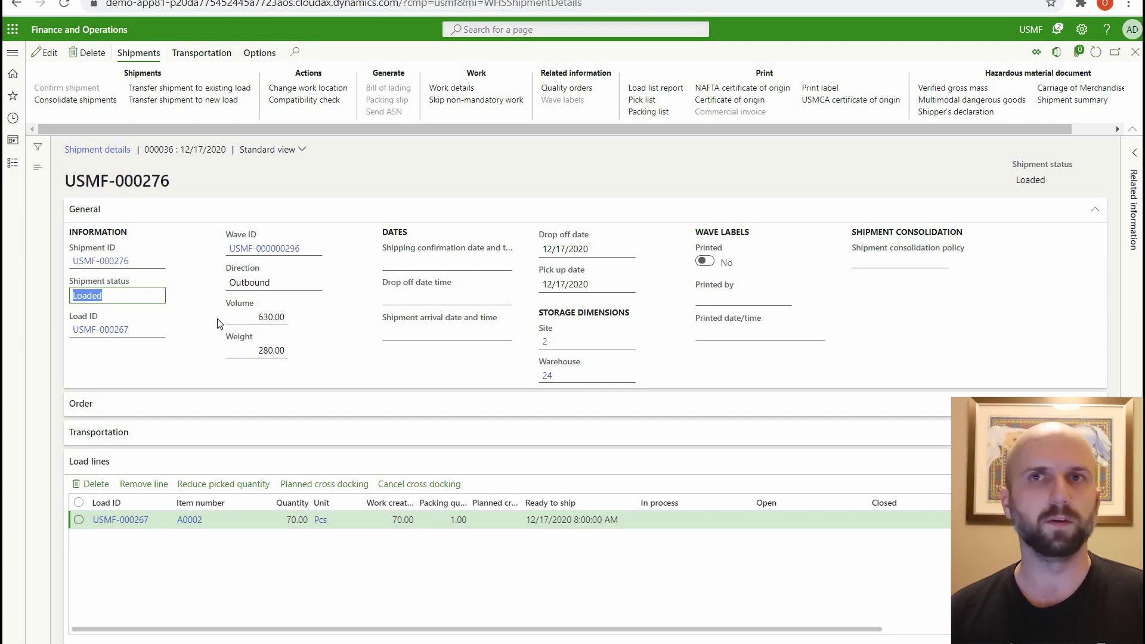
click(13, 73)
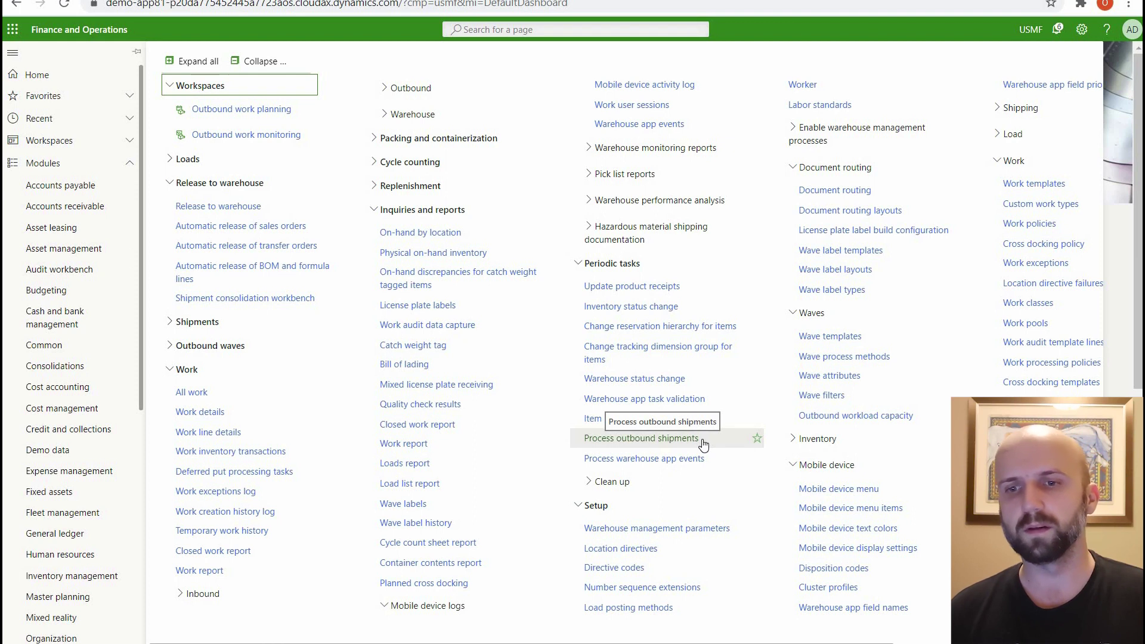
Run Process outbound shipments filtered to Load status Loaded and policy Release and ship confirm
click(694, 440)
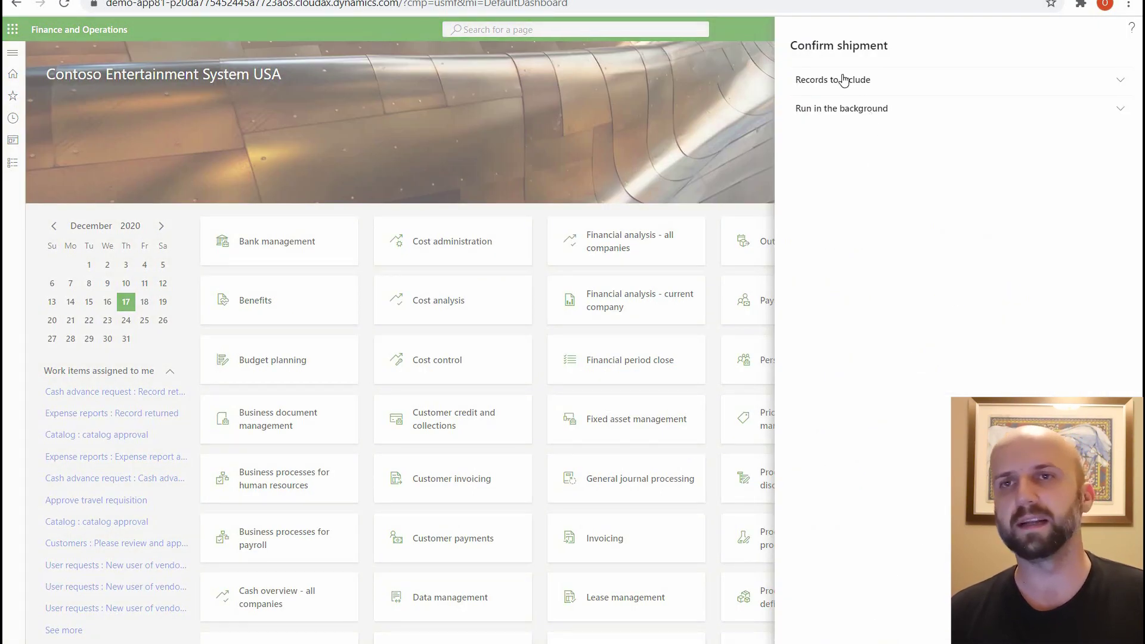
click(831, 79)
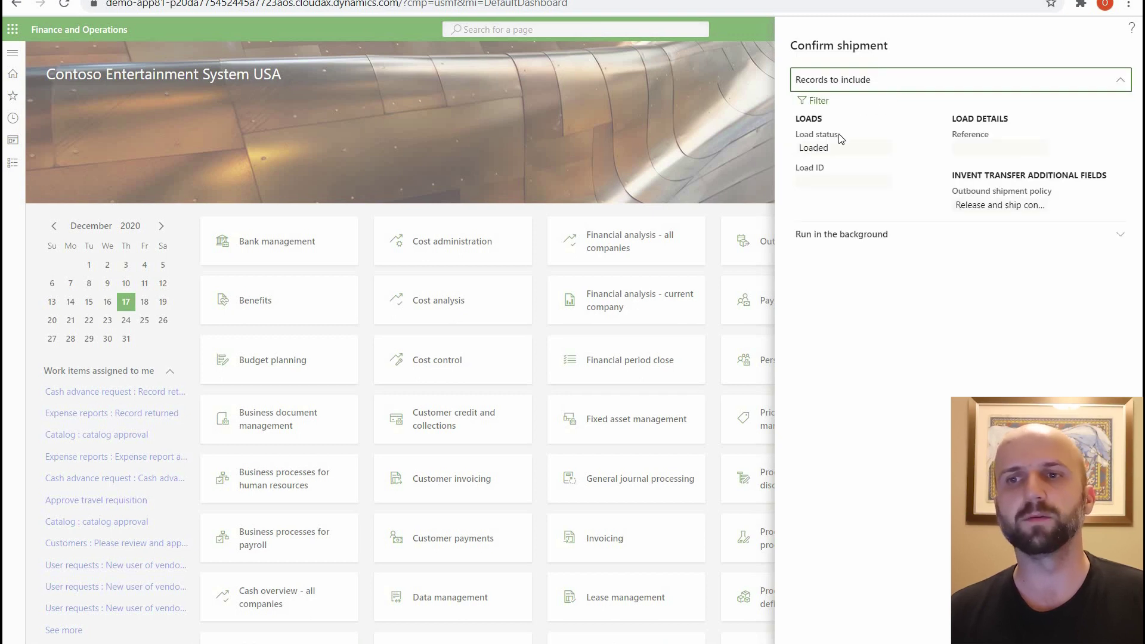
click(819, 101)
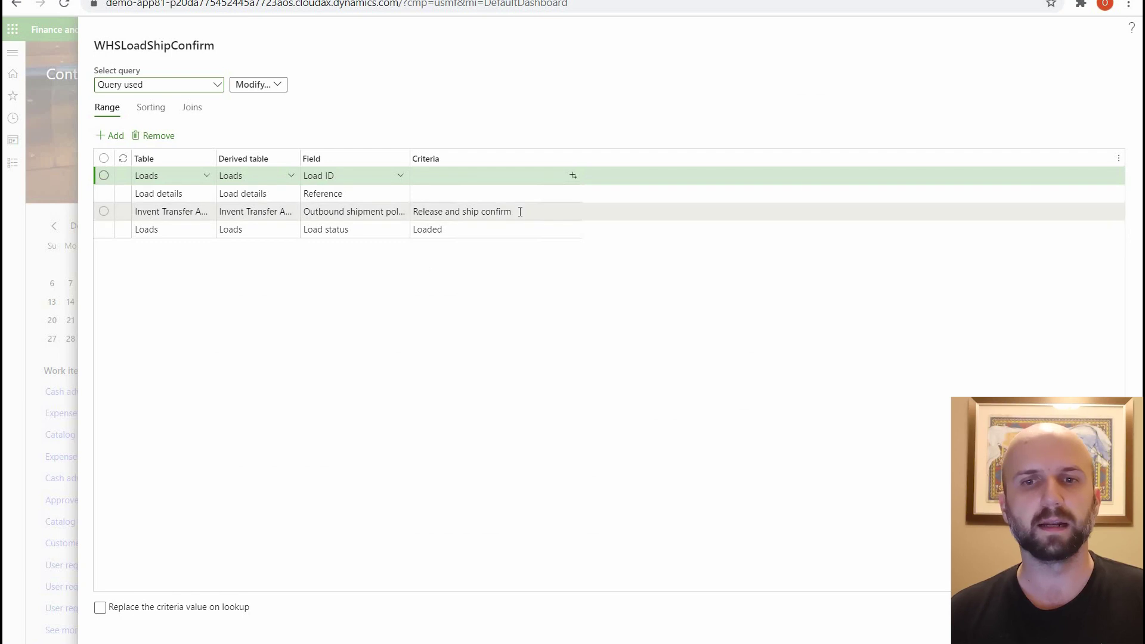
click(413, 206)
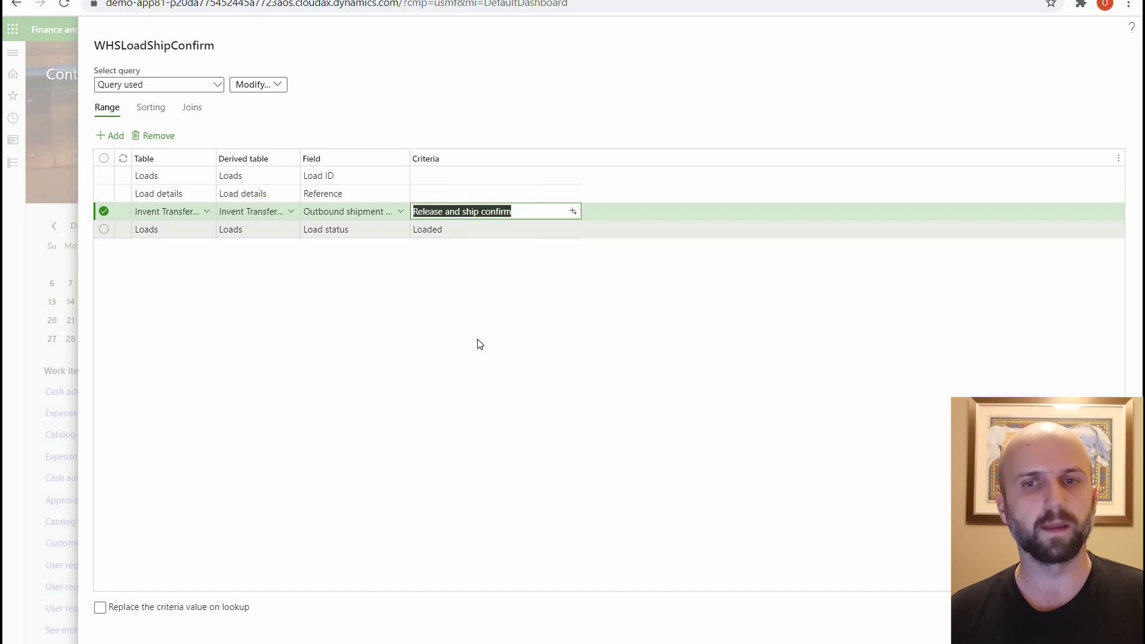
key(Down)
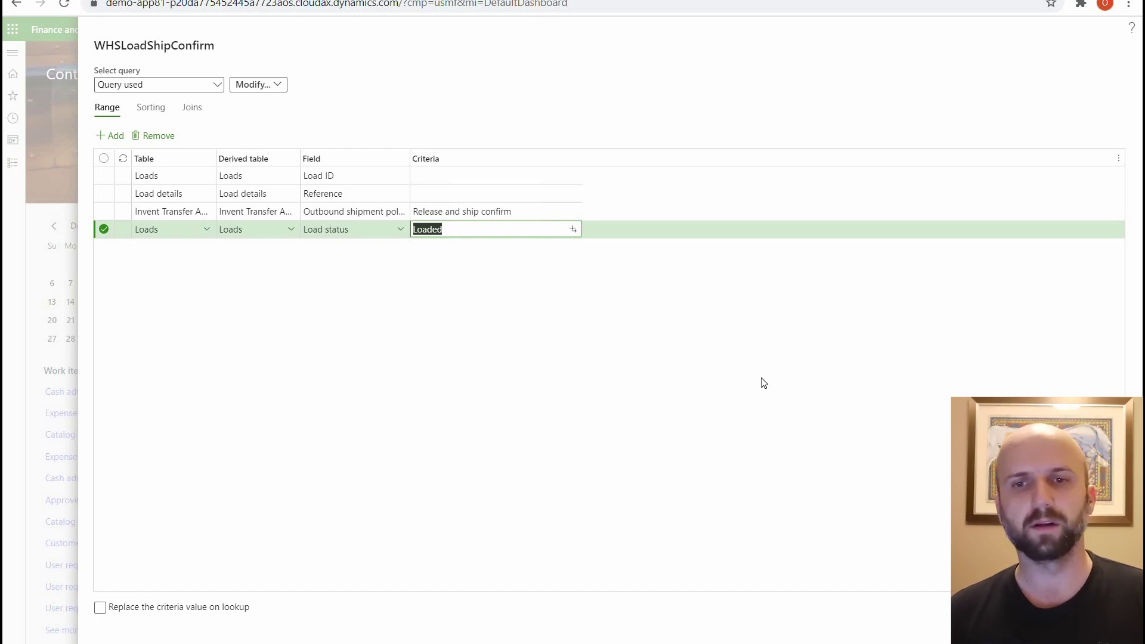
key(Return)
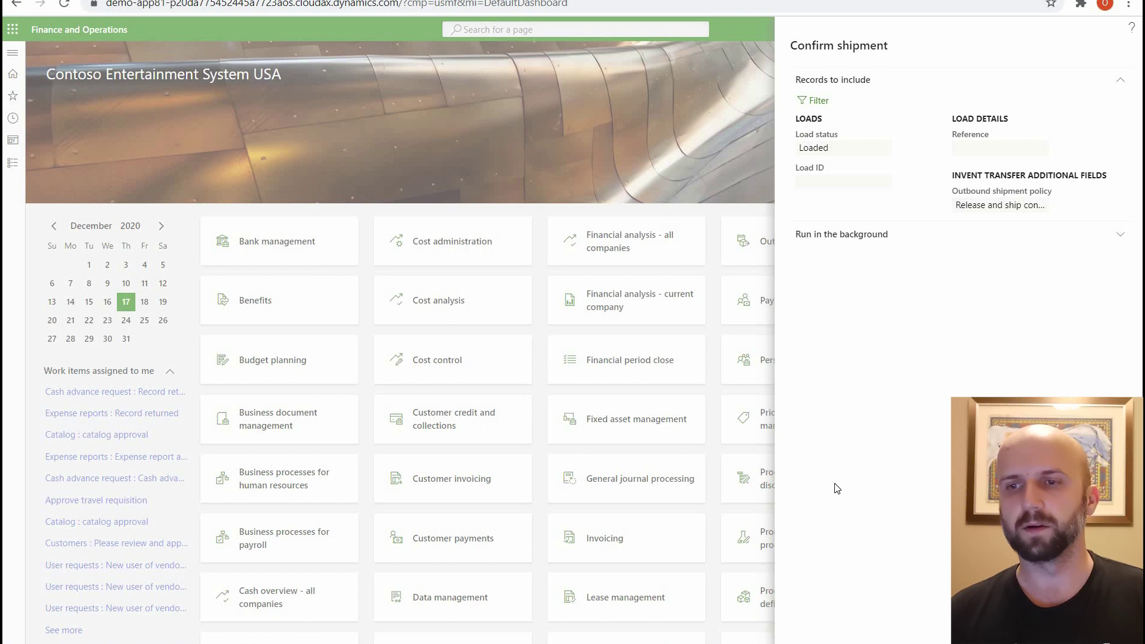
key(Return)
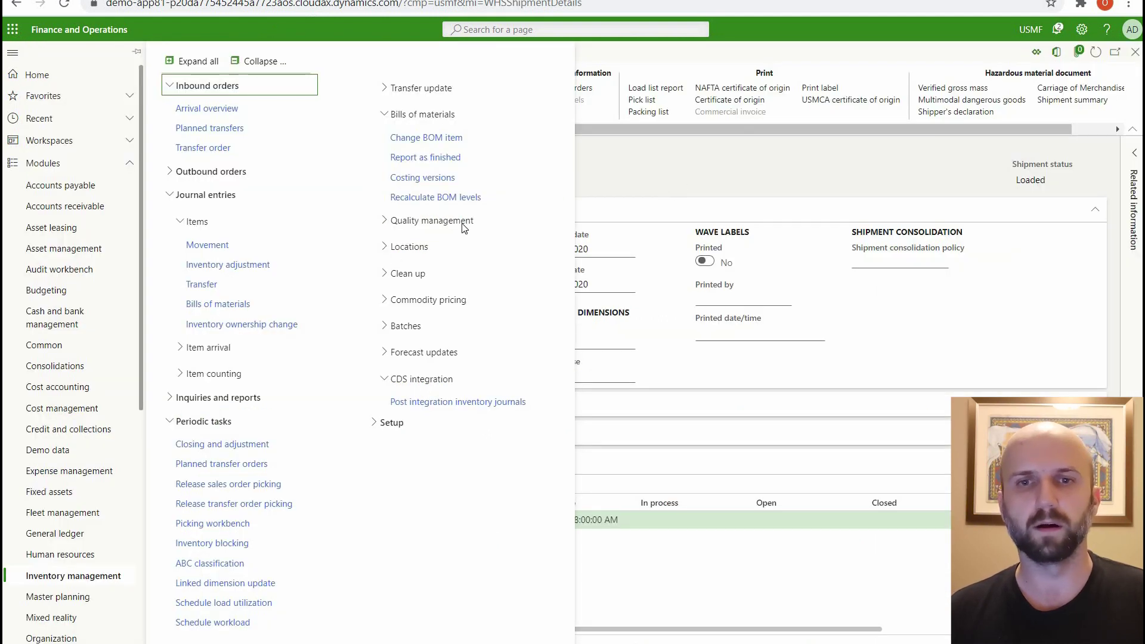
Return to load USMF-000267 and confirm its status is now Shipped
key(Escape)
click(1134, 52)
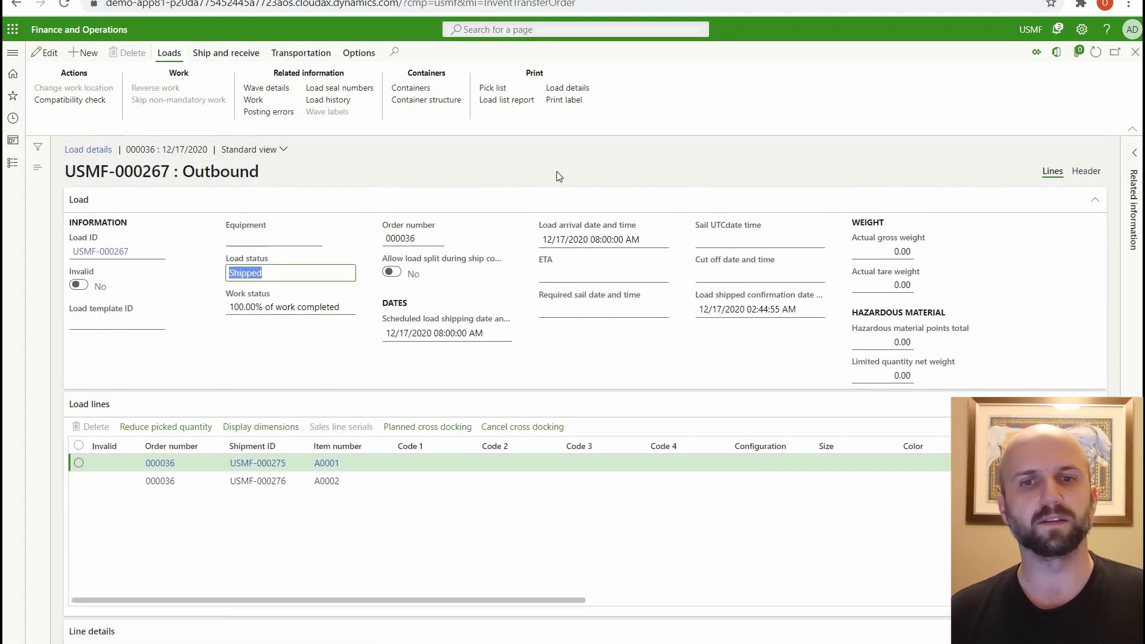
click(1133, 55)
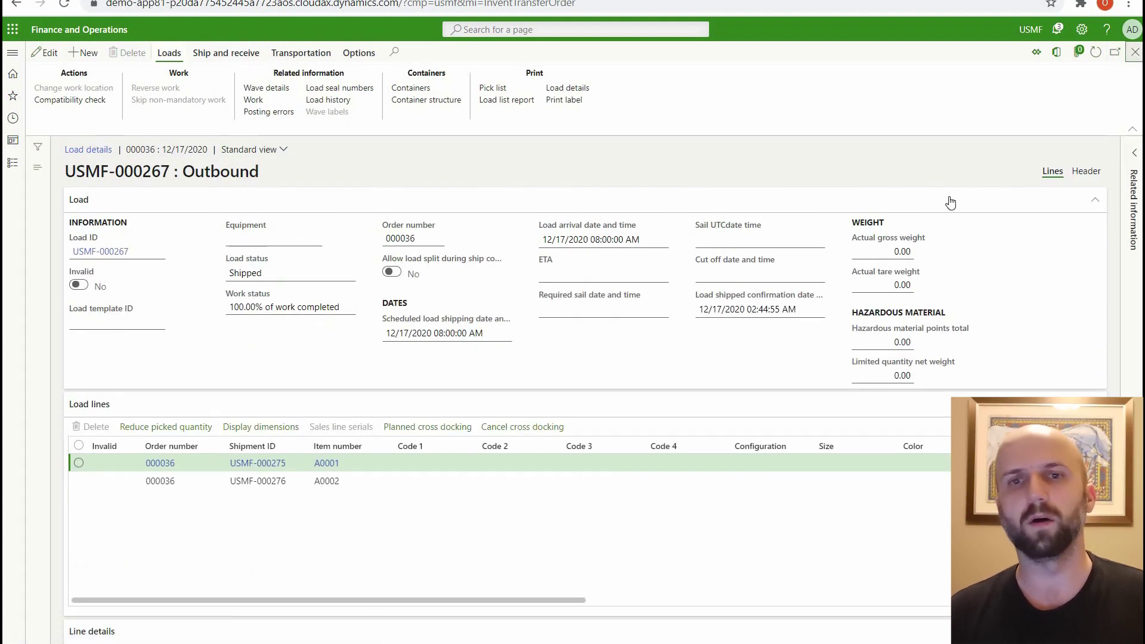